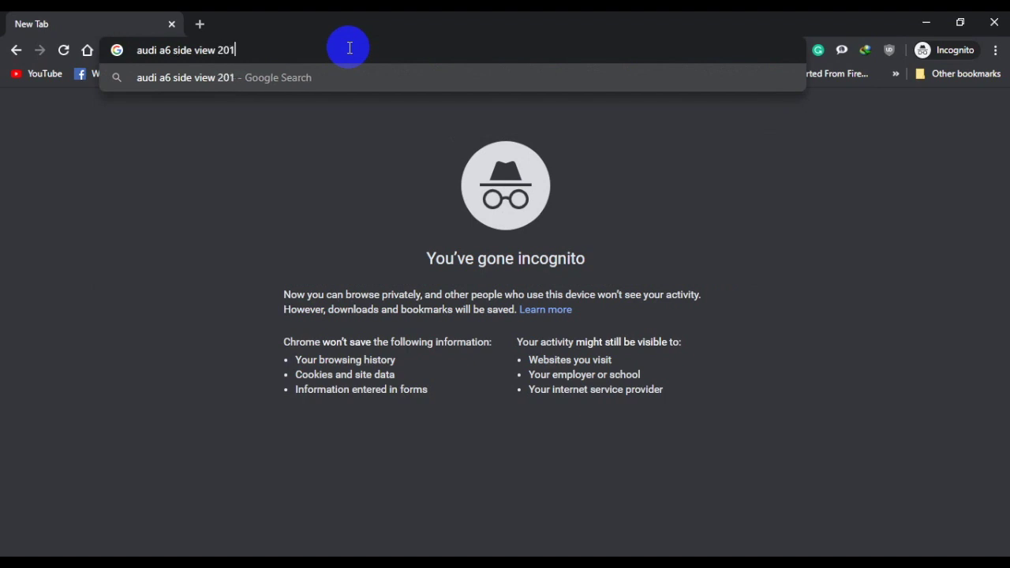
Step: Search Google Images for "audi a6 side view 2018" and browse the pictures
key("Return")
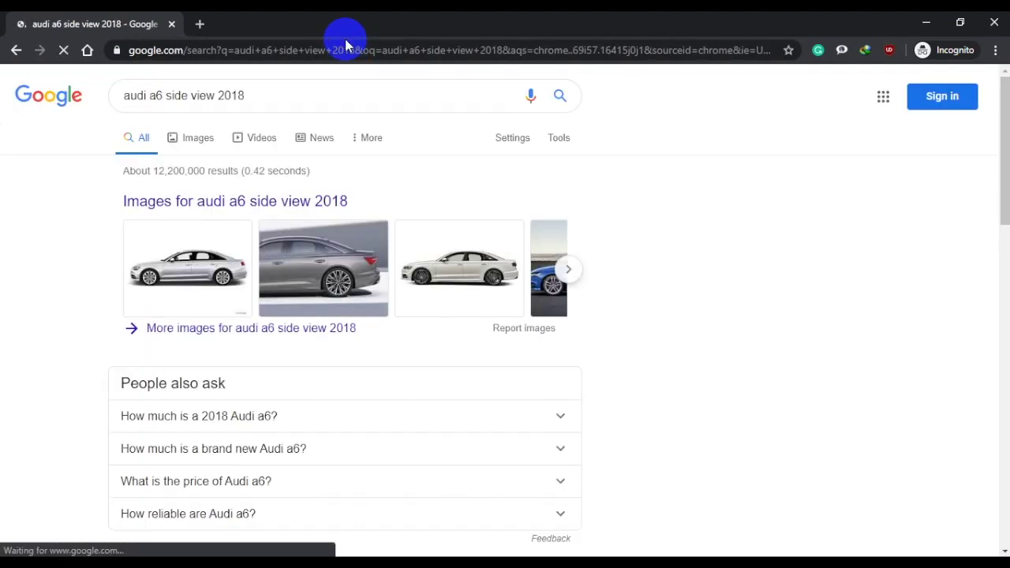
left_click(199, 139)
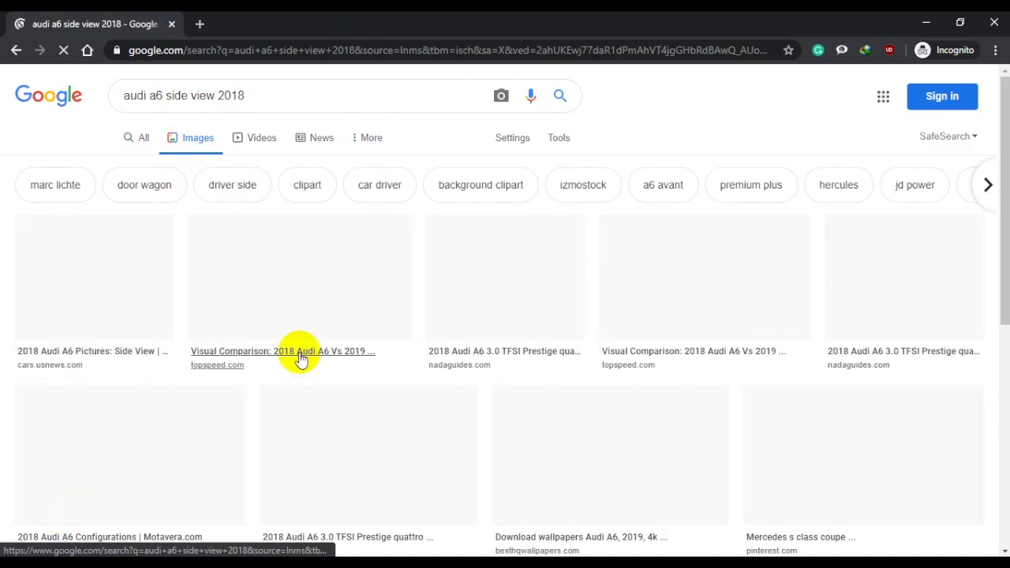
scroll(329, 396, "down", 1)
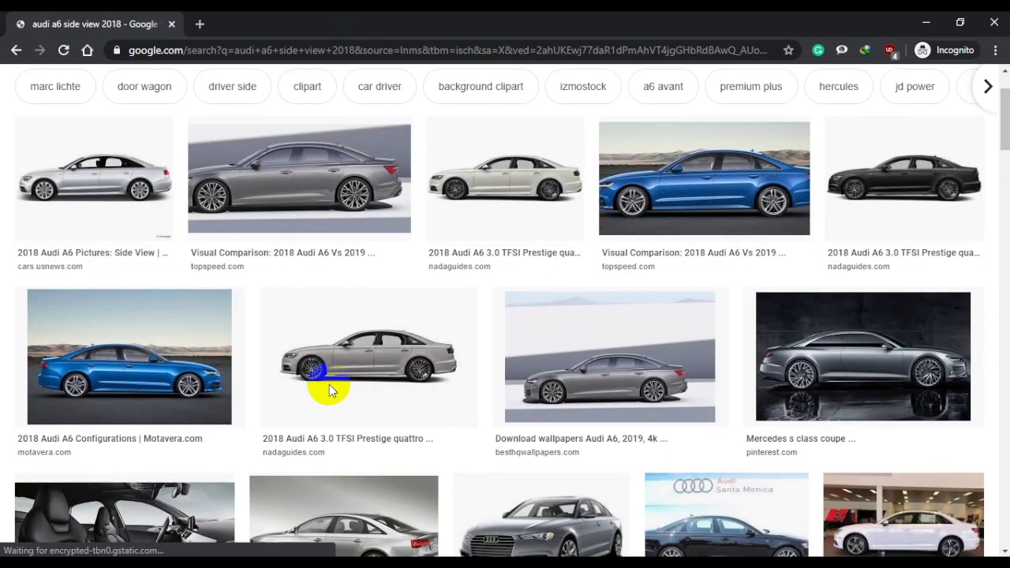
scroll(335, 386, "down", 2)
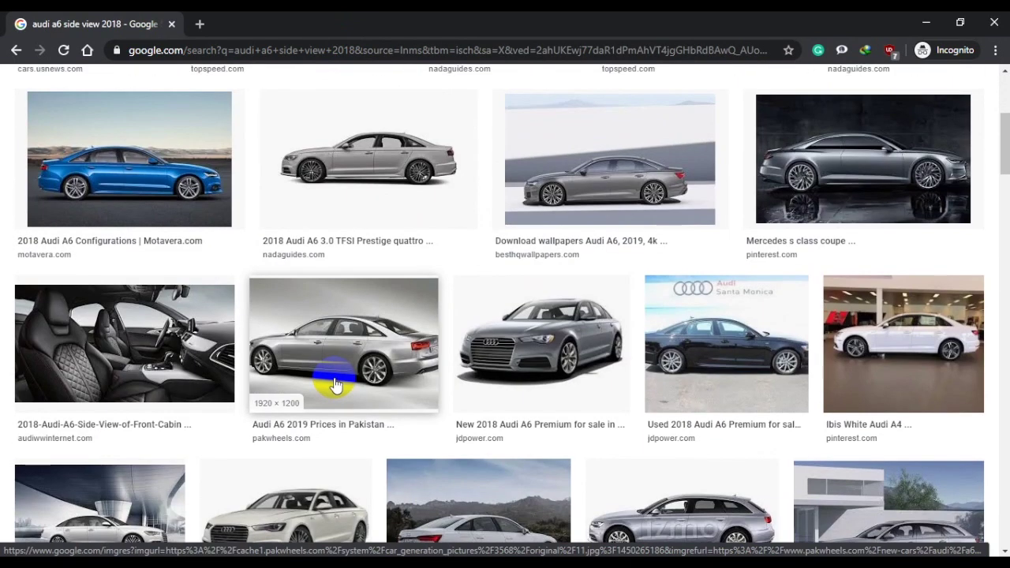
scroll(335, 386, "up", 2)
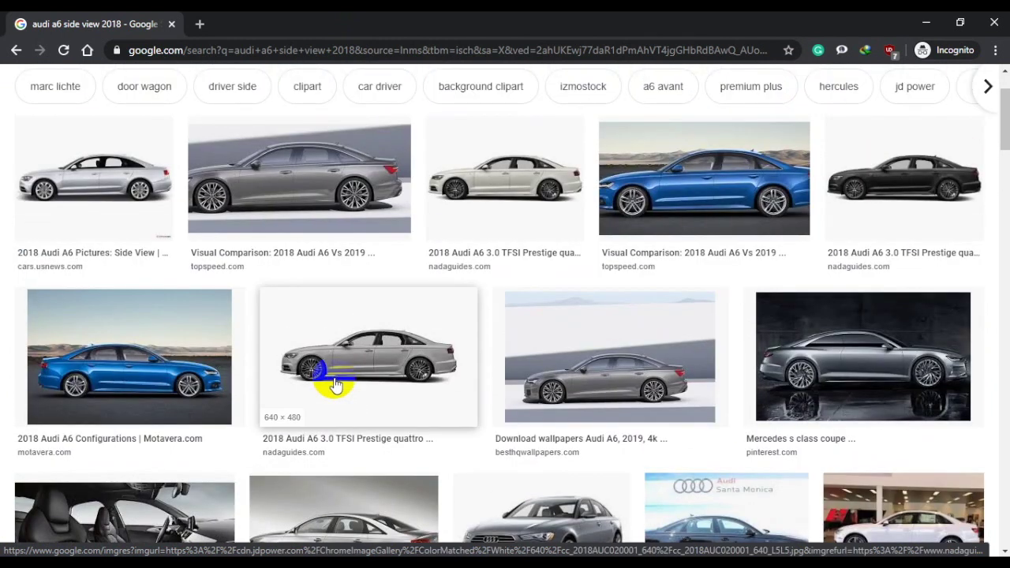
Step: Open the 1280 × 853 Car Body Design side view of the silver Audi A6 from the first picture's related images
left_click(86, 147)
scroll(766, 271, "down", 4)
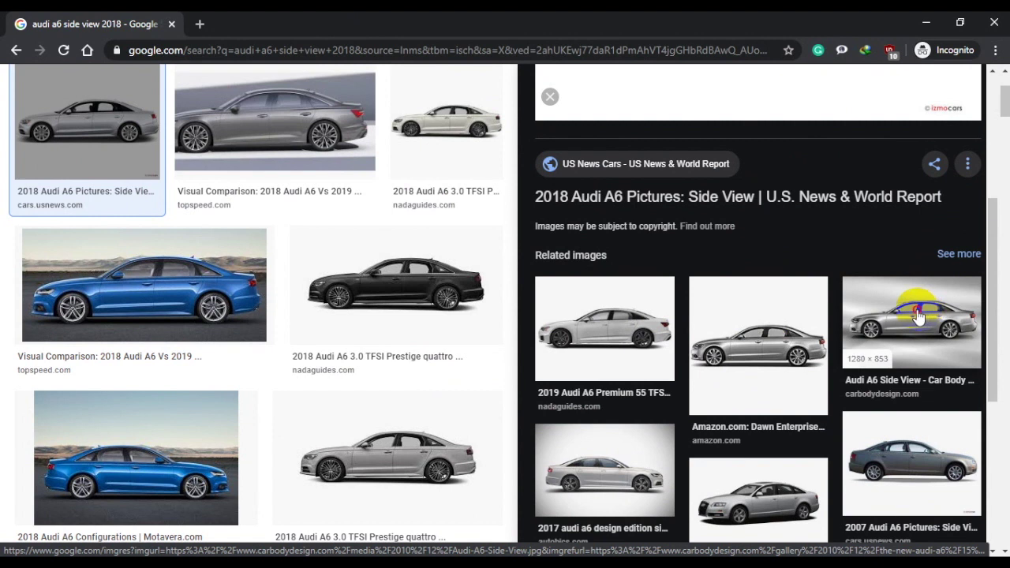
left_click(918, 317)
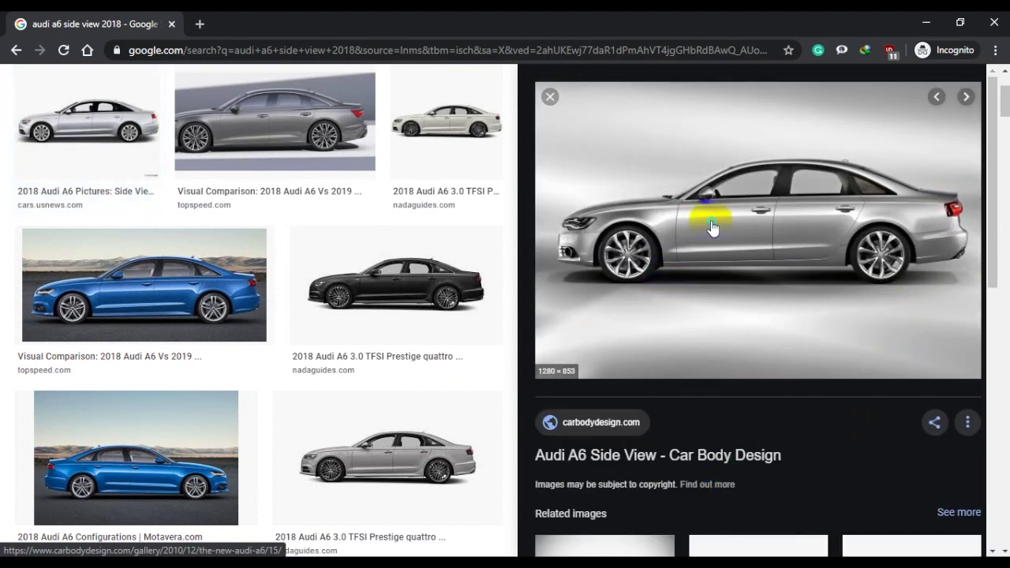
Step: Save the picture as Audi-A6-Side-View.jpg in a new Desktop folder named "Car Wrap"
right_click(710, 221)
left_click(785, 353)
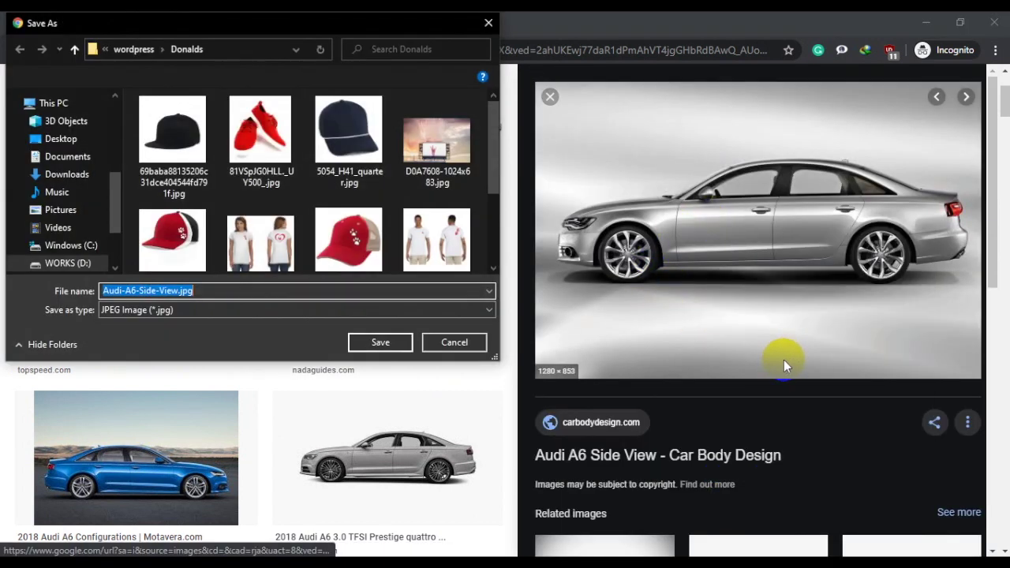
left_click_drag(217, 26, 347, 48)
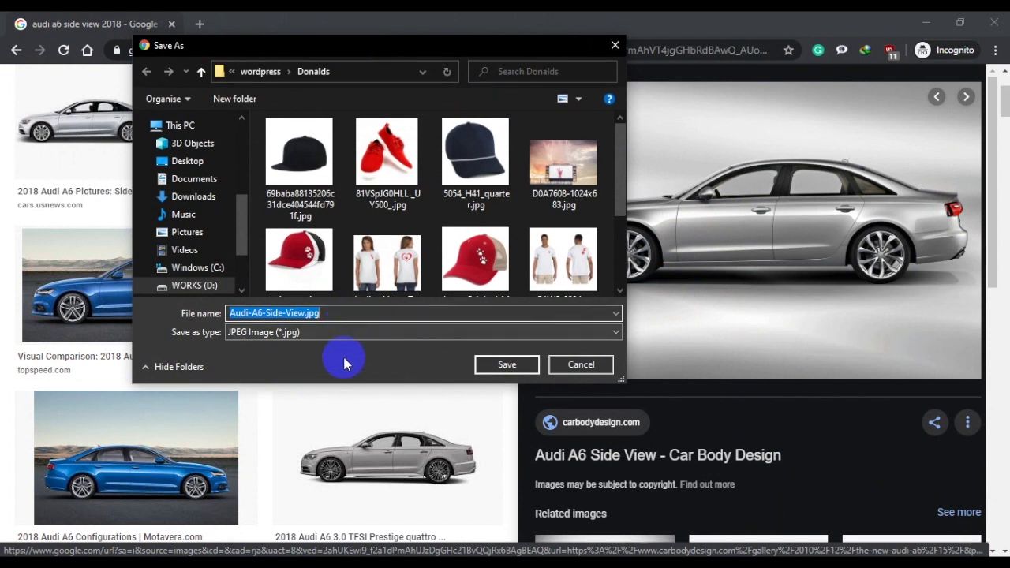
left_click(201, 162)
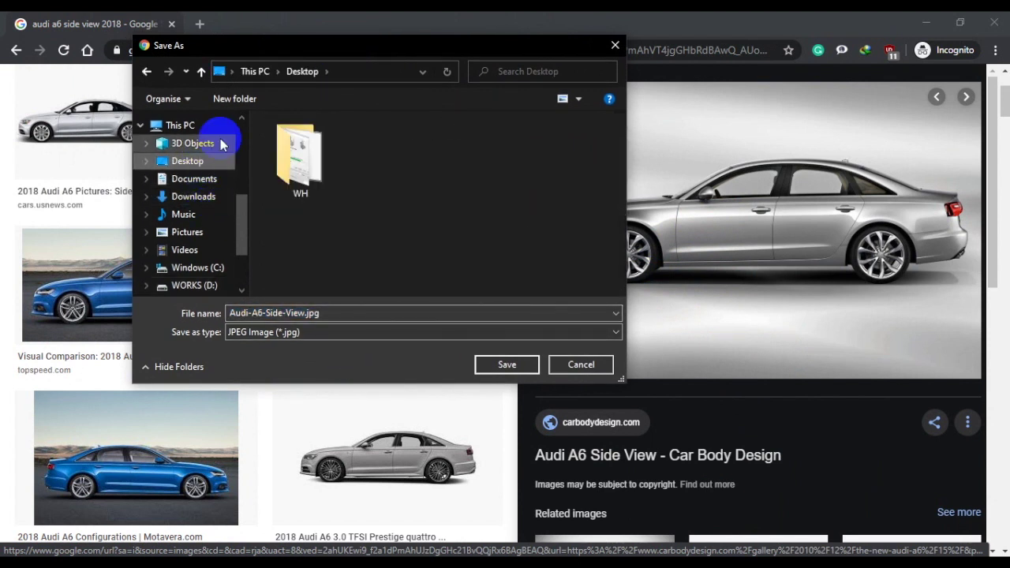
left_click(234, 99)
type("Car Wrap")
key("Return")
key("Return")
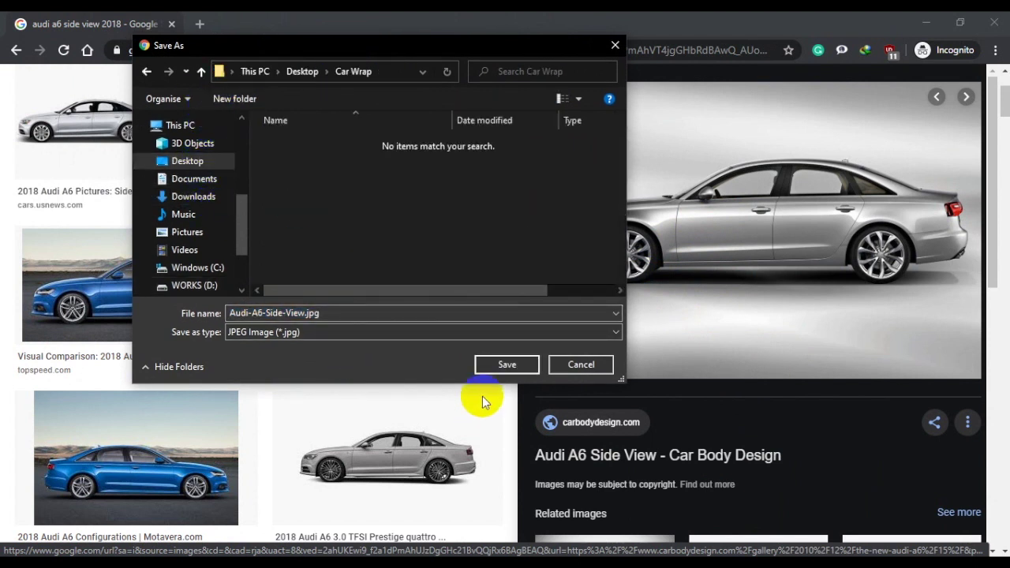
left_click(505, 365)
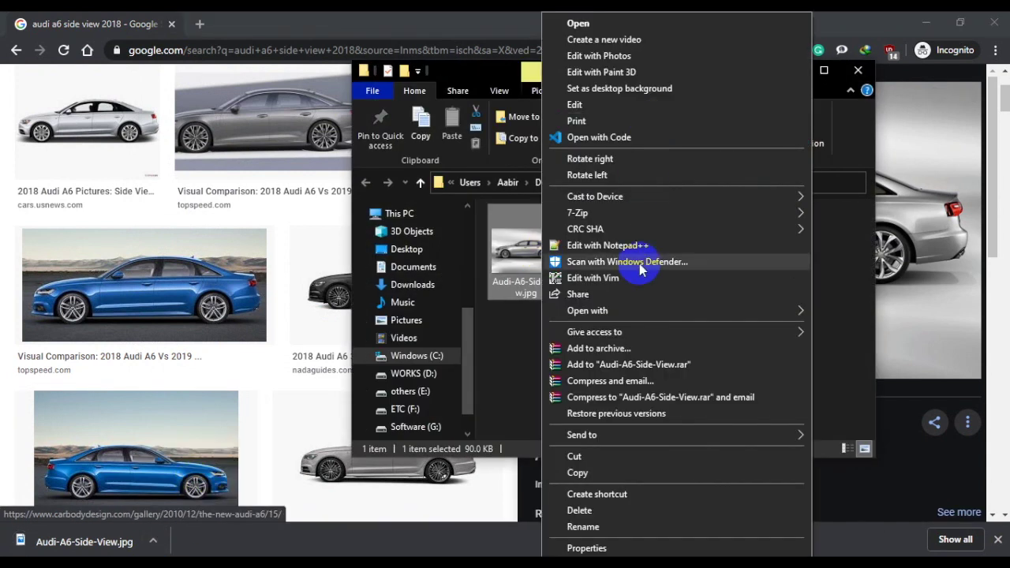
Step: Open the saved Audi-A6-Side-View.jpg in Photoshop
mouse_move(710, 310)
left_click(825, 329)
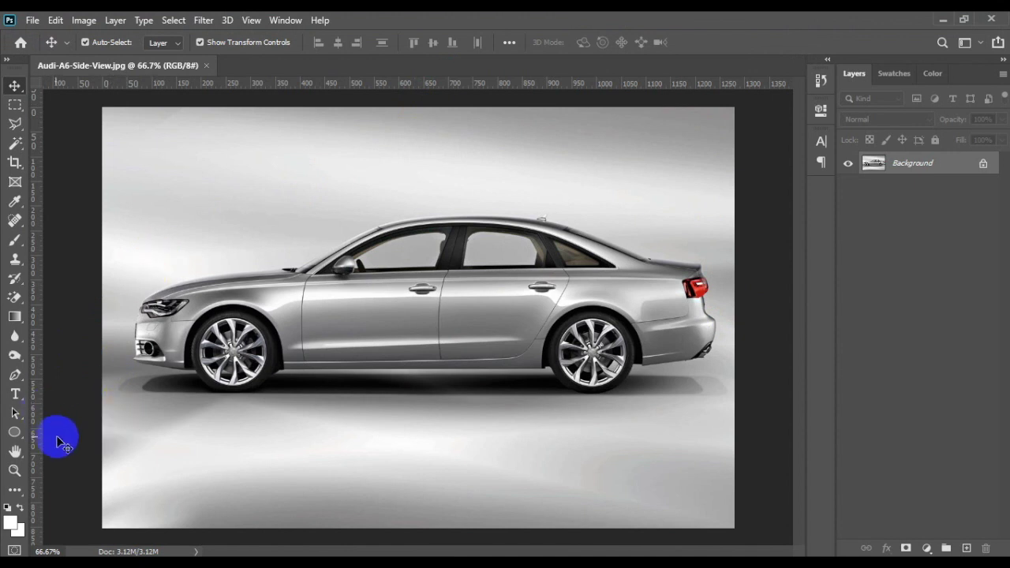
Step: Start a Pen tool path at the front tip of the headlight and trace the hood to the windshield base
left_click(14, 472)
left_click_drag(282, 260, 320, 282)
left_click_drag(184, 268, 282, 281)
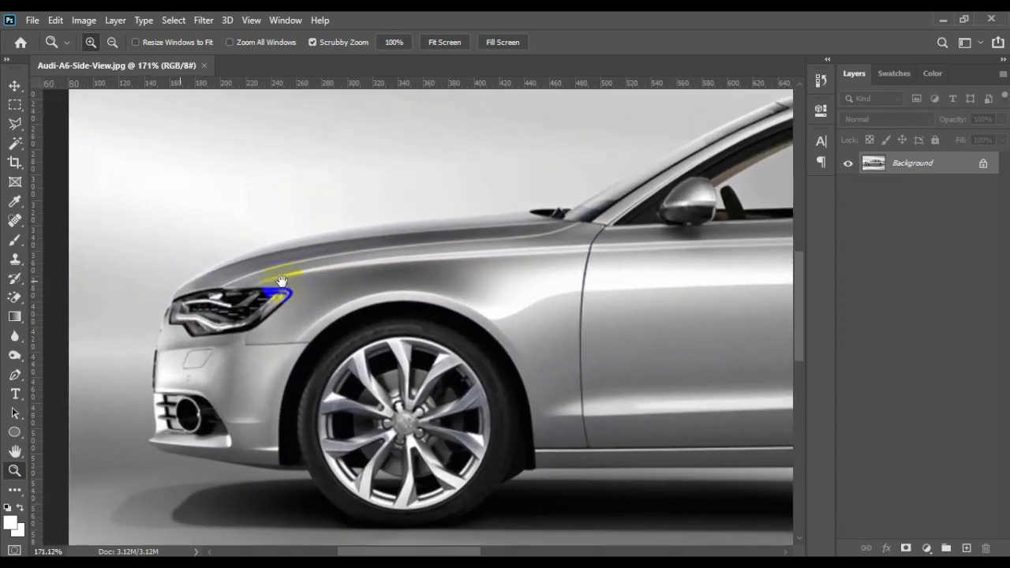
left_click(16, 375)
left_click(172, 305)
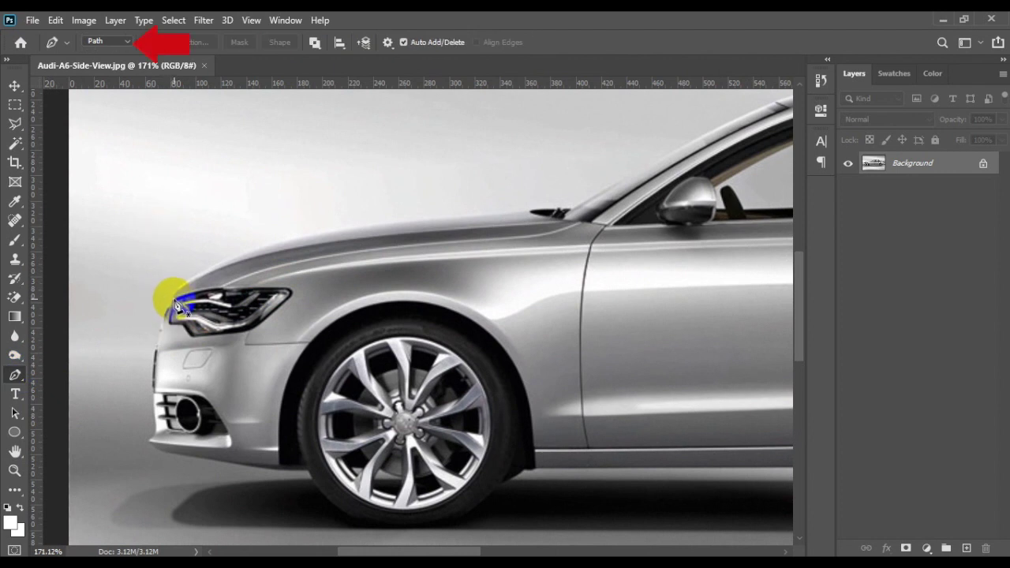
left_click_drag(175, 305, 213, 266)
left_click_drag(336, 229, 385, 224)
left_click_drag(514, 214, 377, 340)
left_click(582, 222)
left_click(591, 224)
Step: Continue the path up along the windshield pillar to the front edge of the roof
left_click_drag(457, 281, 486, 265)
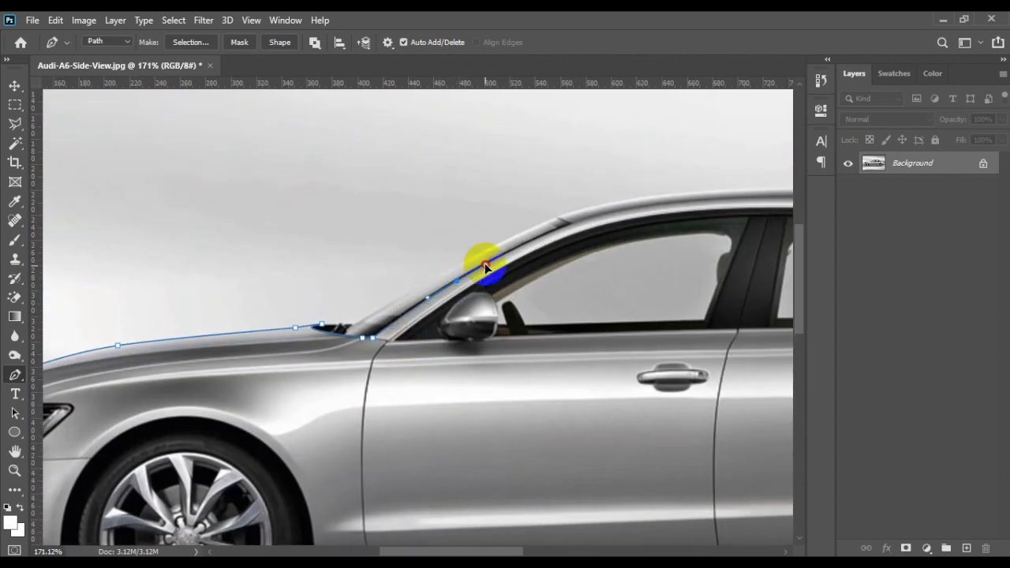
left_click(486, 267)
left_click_drag(572, 229, 467, 308)
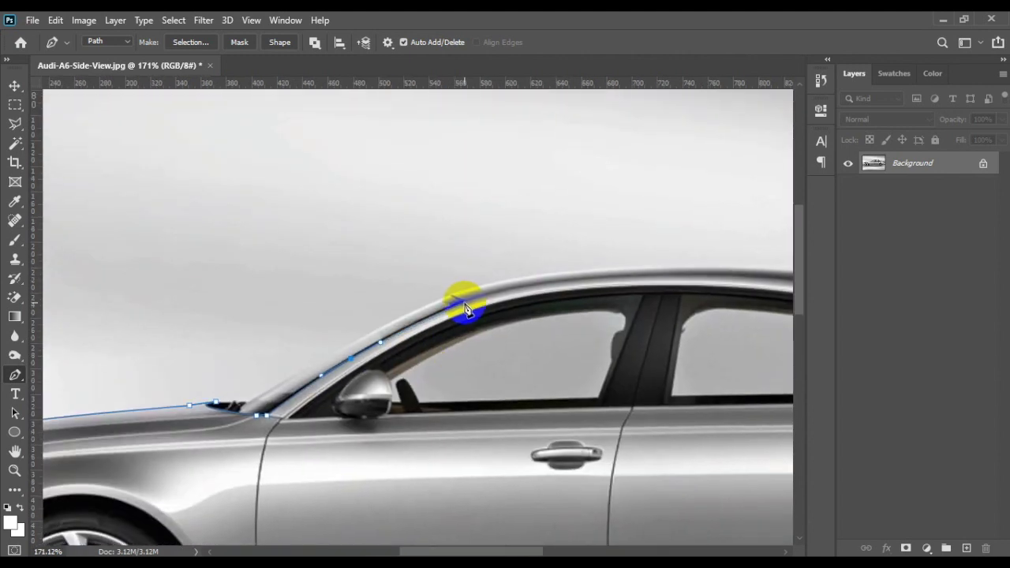
left_click_drag(467, 302, 485, 296)
left_click_drag(484, 297, 452, 299)
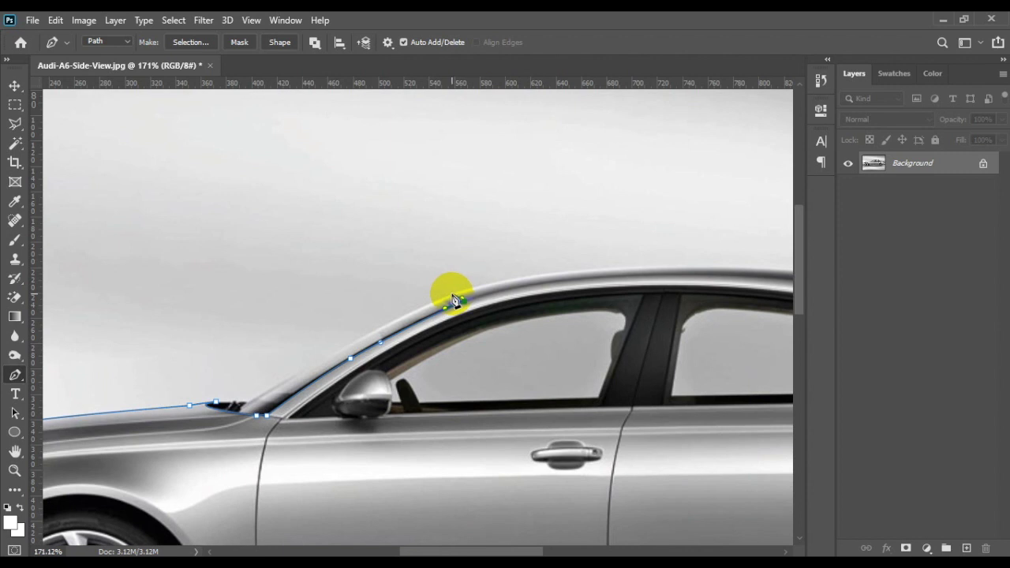
left_click_drag(540, 297, 408, 301)
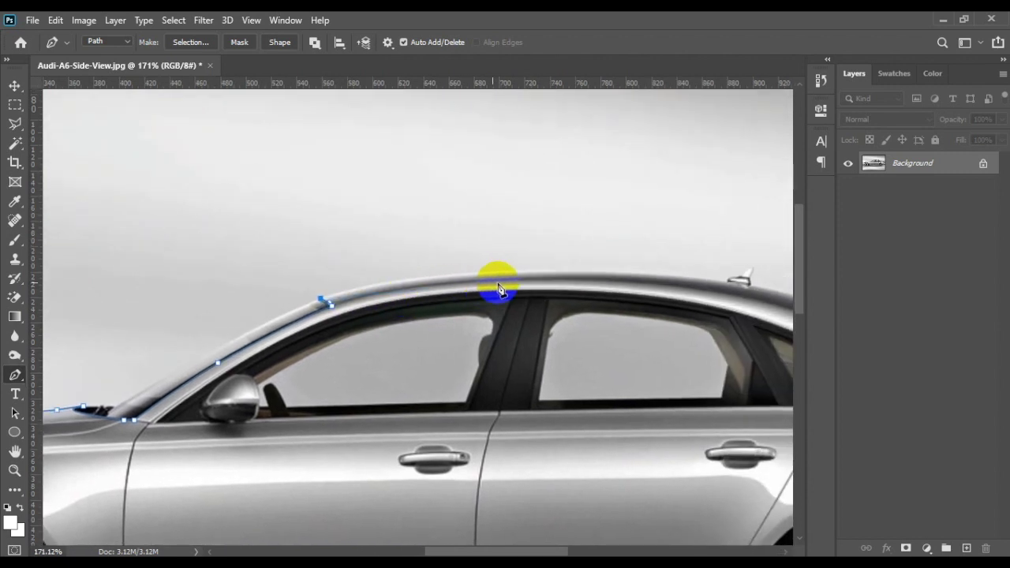
Step: Extend the path along the roofline and trace around the roof antenna
left_click_drag(498, 277, 559, 274)
left_click_drag(608, 320, 444, 299)
left_click_drag(563, 261, 638, 275)
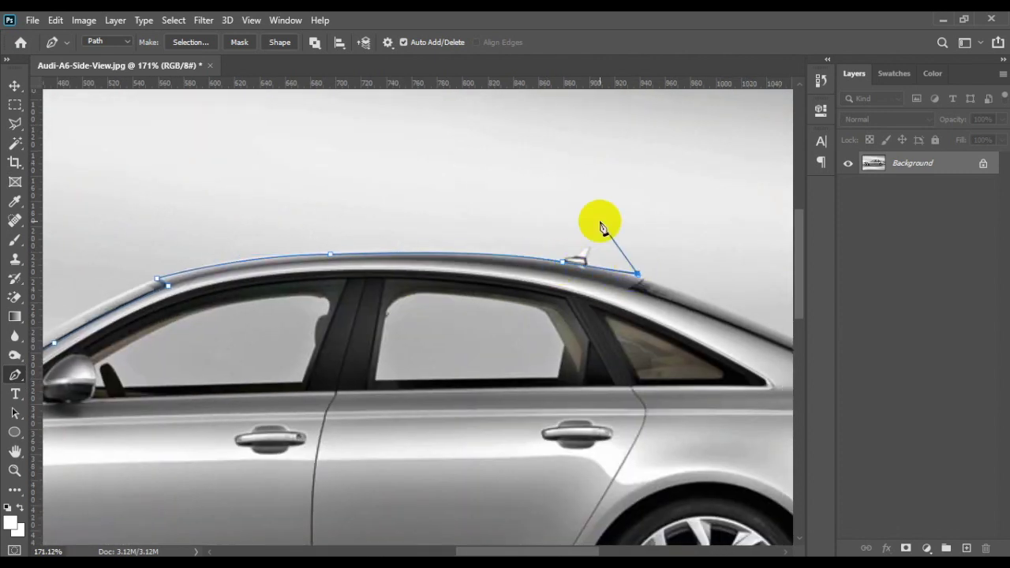
left_click(563, 262, "alt")
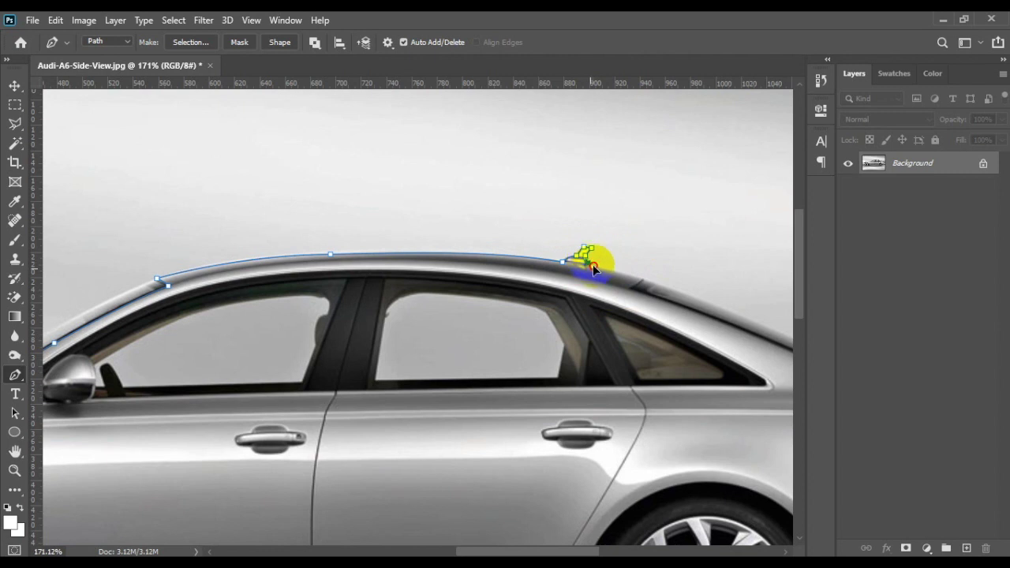
mouse_move(640, 278)
left_mouse_down()
mouse_move(652, 284)
mouse_move(609, 287)
mouse_move(641, 289)
left_mouse_up()
left_click(15, 471)
left_click(15, 375)
left_click(460, 285)
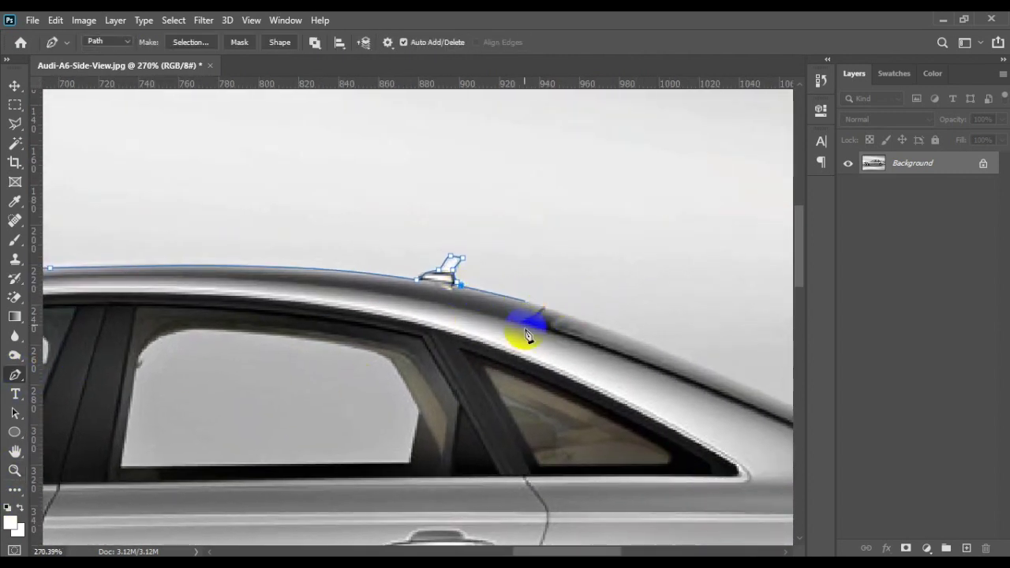
Step: Trace the rear end of the roof and the rear window's lower edge down to the trunk lid
left_click(542, 308)
left_click_drag(531, 324, 533, 324)
left_click_drag(789, 422, 619, 366)
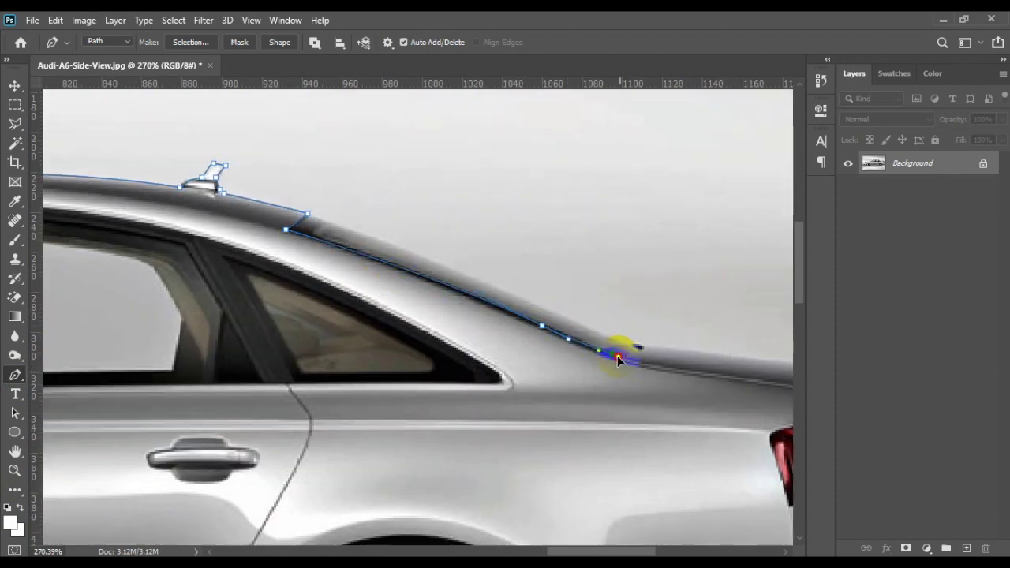
left_click(636, 343)
Step: Continue the path along the top of the trunk lid to its rear edge
scroll(620, 345, "right", 2)
scroll(619, 344, "down", 1)
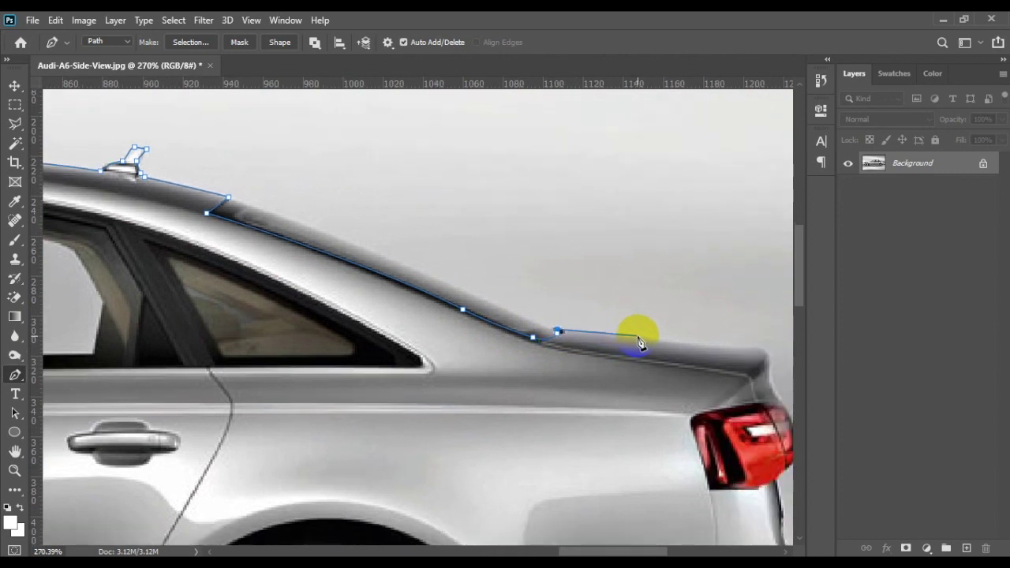
left_click(651, 340)
left_click_drag(749, 348, 585, 399)
left_click(743, 347, "alt")
left_click_drag(546, 442, 640, 386)
left_click(617, 386)
left_click_drag(638, 433, 653, 394)
key("ctrl+z")
key("ctrl+z")
Step: Trace past the taillight, leaving it outside the path, and around the rear bumper to the rear wheel arch
mouse_move(617, 359)
left_mouse_down()
mouse_move(613, 378)
mouse_move(619, 365)
mouse_move(666, 404)
mouse_move(619, 362)
left_mouse_up()
left_click(624, 364)
mouse_move(616, 449)
left_mouse_down()
mouse_move(596, 489)
mouse_move(612, 449)
left_mouse_up()
mouse_move(566, 485)
left_mouse_down()
mouse_move(549, 506)
mouse_move(560, 494)
left_mouse_up()
left_click_drag(518, 524, 584, 436)
left_click_drag(408, 456, 411, 464)
left_click(394, 463)
Step: Trace the path over the rear wheel arch down to the side sill, leaving the wheel outside
left_click_drag(398, 399, 508, 358)
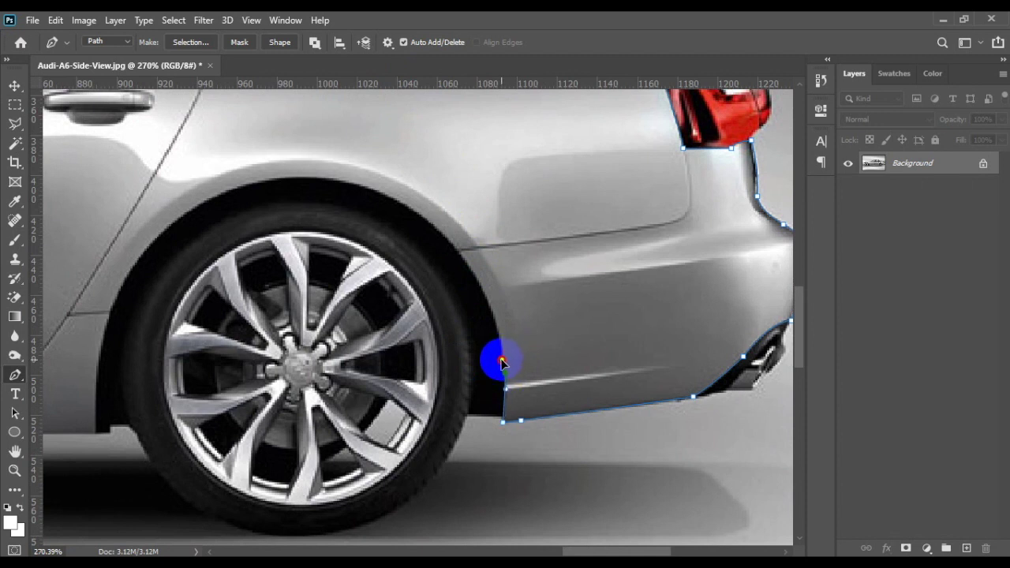
scroll(501, 362, "up", 1)
scroll(502, 362, "left", 1)
mouse_move(481, 295)
left_mouse_down()
mouse_move(447, 259)
mouse_move(475, 286)
left_mouse_up()
left_click_drag(415, 306, 505, 341)
left_click_drag(411, 256, 300, 252)
scroll(342, 339, "down", 1)
scroll(343, 339, "left", 3)
left_click_drag(339, 337, 306, 423)
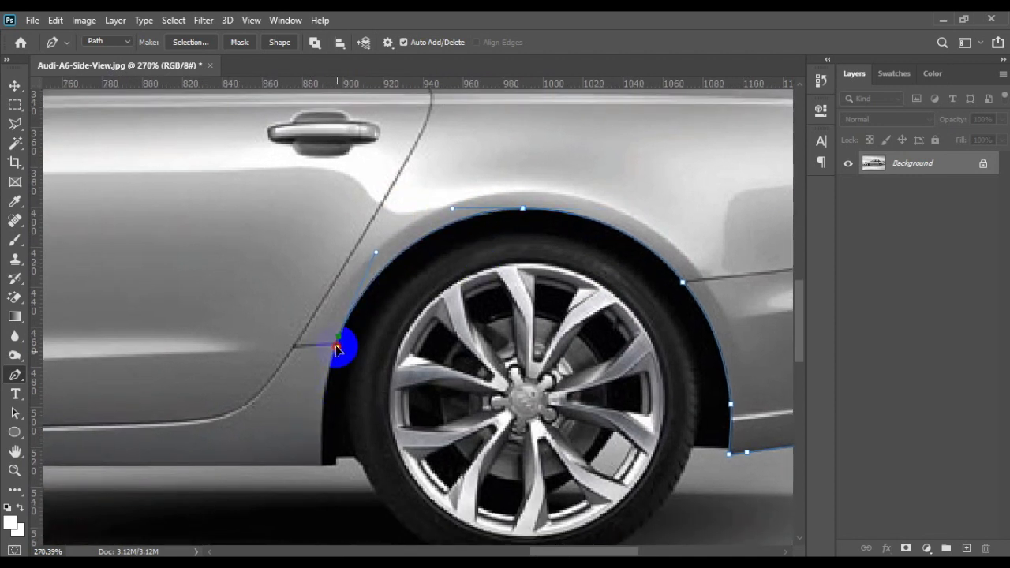
scroll(343, 354, "down", 3)
scroll(342, 355, "left", 3)
left_click_drag(458, 331, 429, 331)
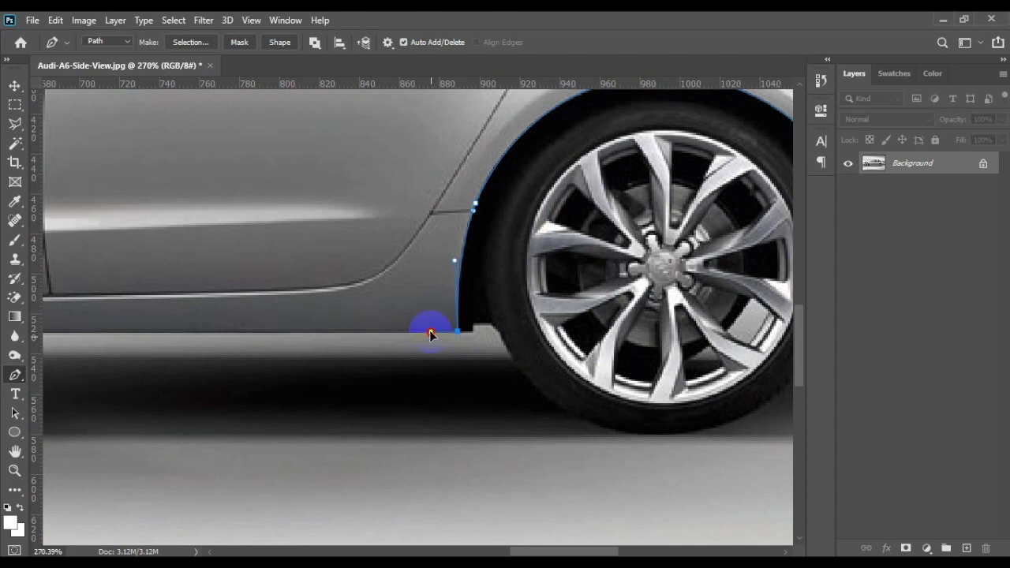
Step: Continue the path along the bottom edge of the side sill to the front wheel arch
scroll(613, 342, "left", 7)
scroll(613, 342, "down", 1)
left_click(330, 310)
left_click_drag(309, 339, 654, 311)
left_click_drag(180, 281, 171, 281)
left_click_drag(169, 311, 563, 379)
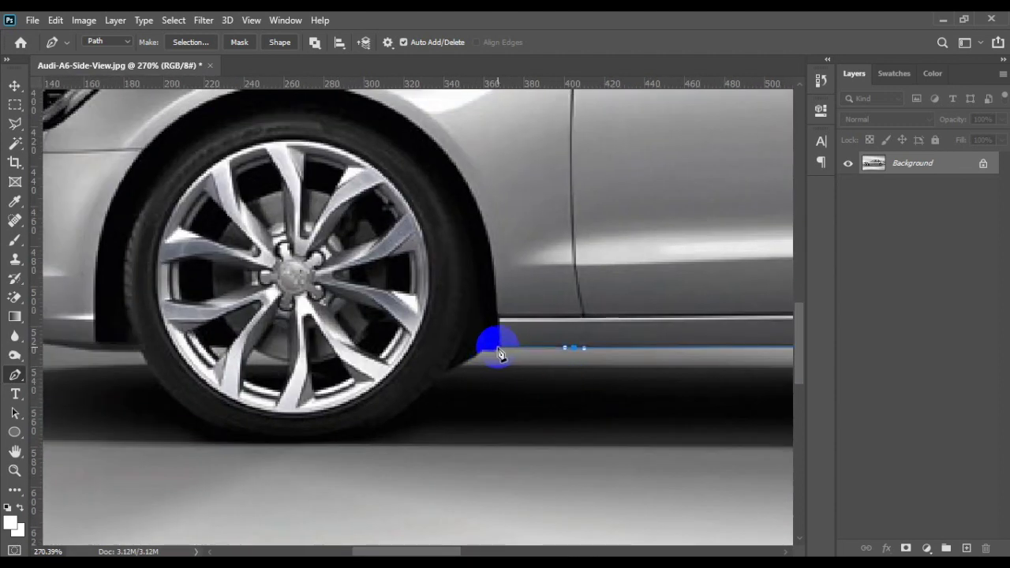
left_click(498, 347)
Step: Trace the path over the front wheel arch to the front bumper, leaving the wheel outside
left_click_drag(464, 357, 370, 415)
mouse_move(400, 329)
left_mouse_down()
mouse_move(399, 302)
mouse_move(400, 320)
left_mouse_up()
key("ctrl+z")
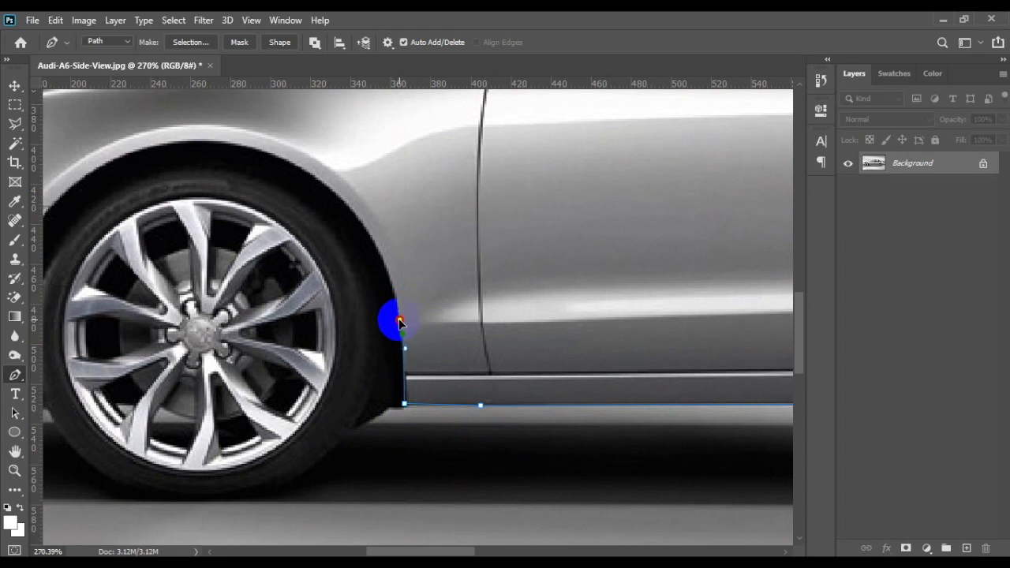
scroll(399, 321, "up", 2)
scroll(399, 321, "left", 1)
left_click_drag(369, 282, 625, 269)
mouse_move(408, 267)
left_mouse_down()
mouse_move(287, 350)
mouse_move(396, 278)
left_mouse_up()
left_click_drag(418, 372, 483, 272)
left_click_drag(393, 357, 550, 416)
Step: Trace the lower edge of the front bumper and the car's front end up towards the headlight
left_click(394, 386)
left_click(487, 405)
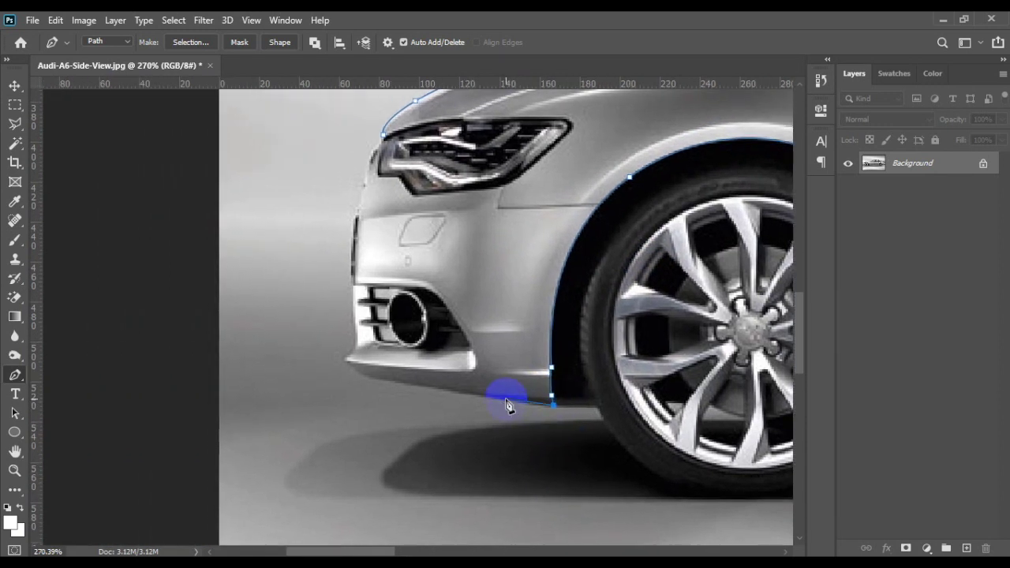
left_click_drag(489, 401, 491, 398)
left_click_drag(426, 385, 401, 387)
left_click(15, 471)
left_click_drag(377, 343, 340, 335)
left_click(15, 375)
left_click(363, 304)
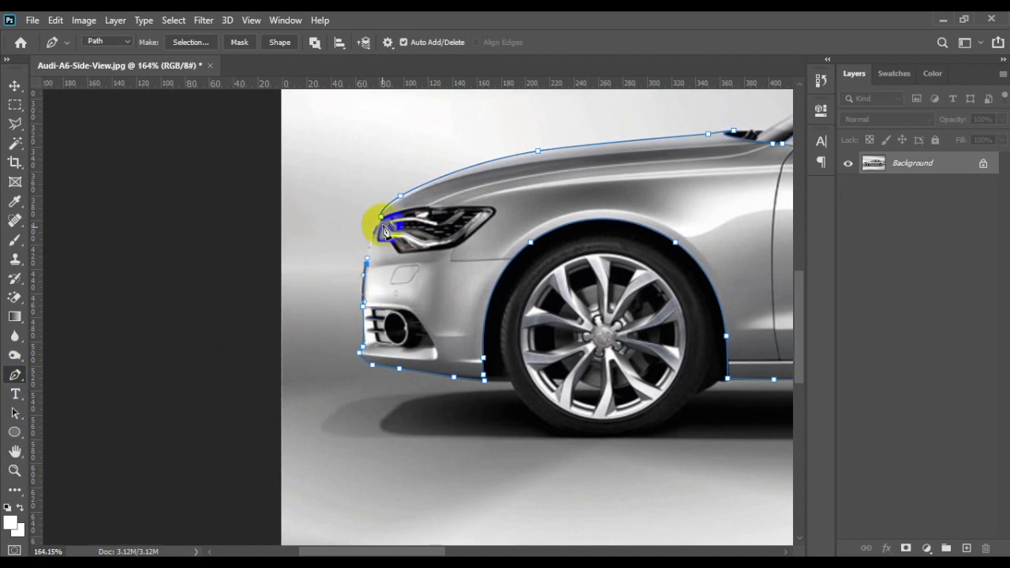
Step: Trace around the headlight to leave it outside and close the path at its starting point
left_click_drag(376, 227, 356, 376)
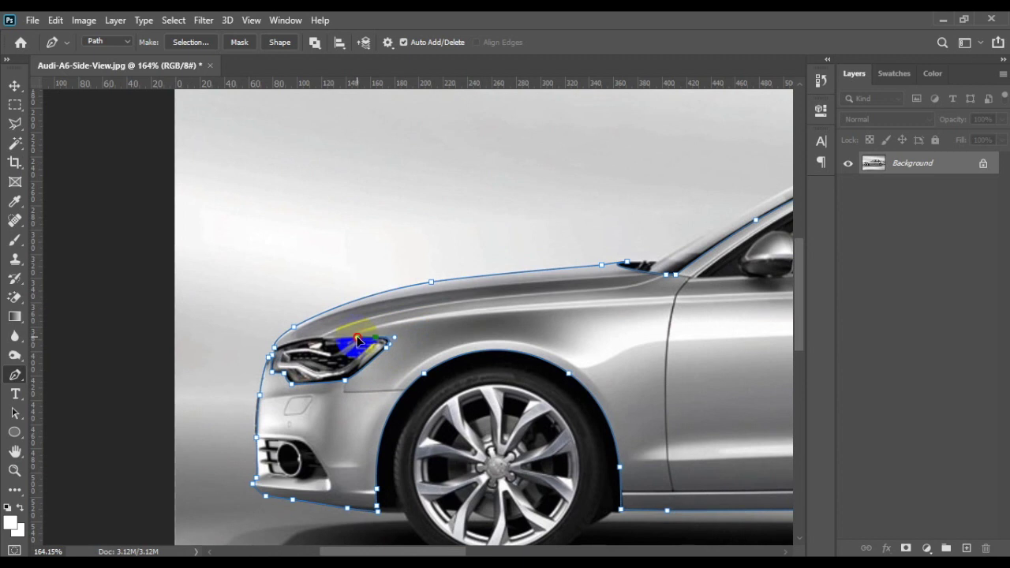
left_click_drag(359, 337, 359, 340)
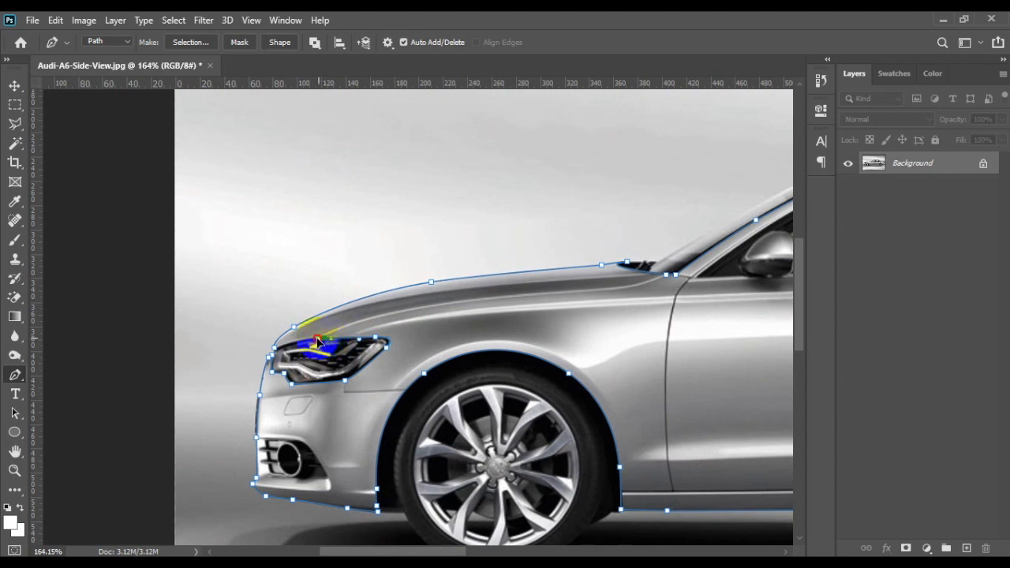
left_click(274, 355)
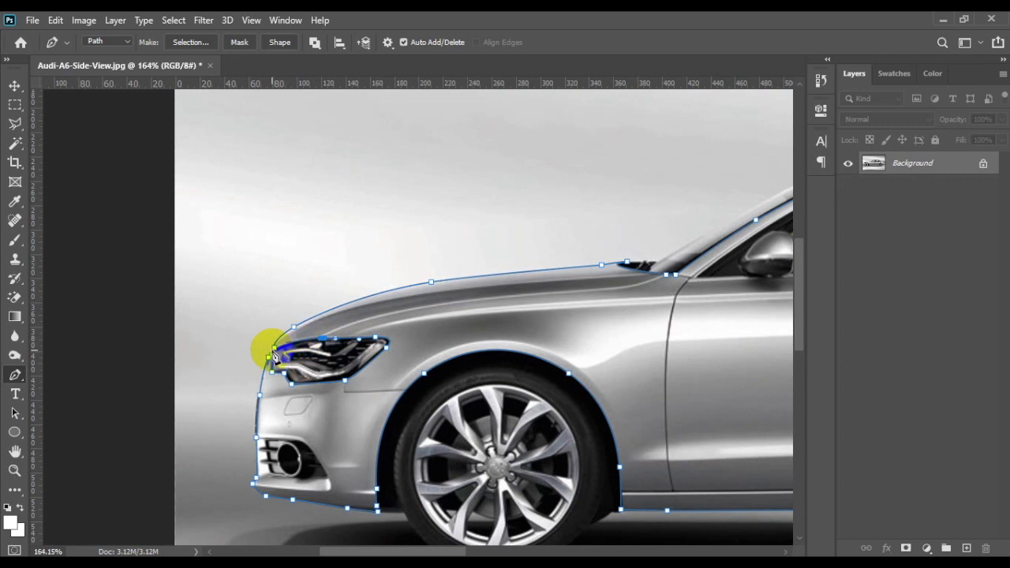
left_click_drag(271, 354, 260, 357)
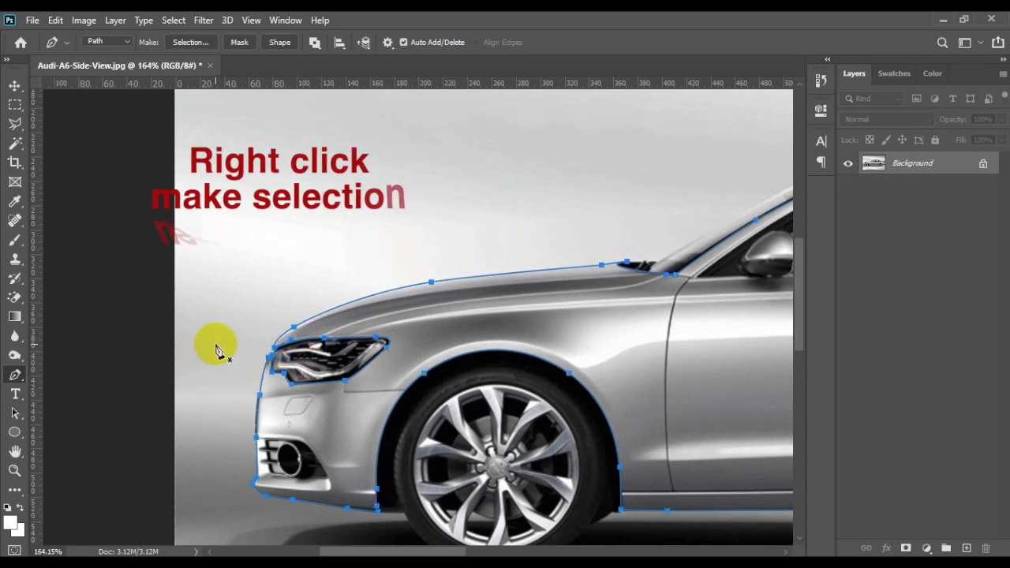
Step: Convert the closed car body path into a new anti-aliased selection with a feather radius of 0 pixels
key("ctrl+0")
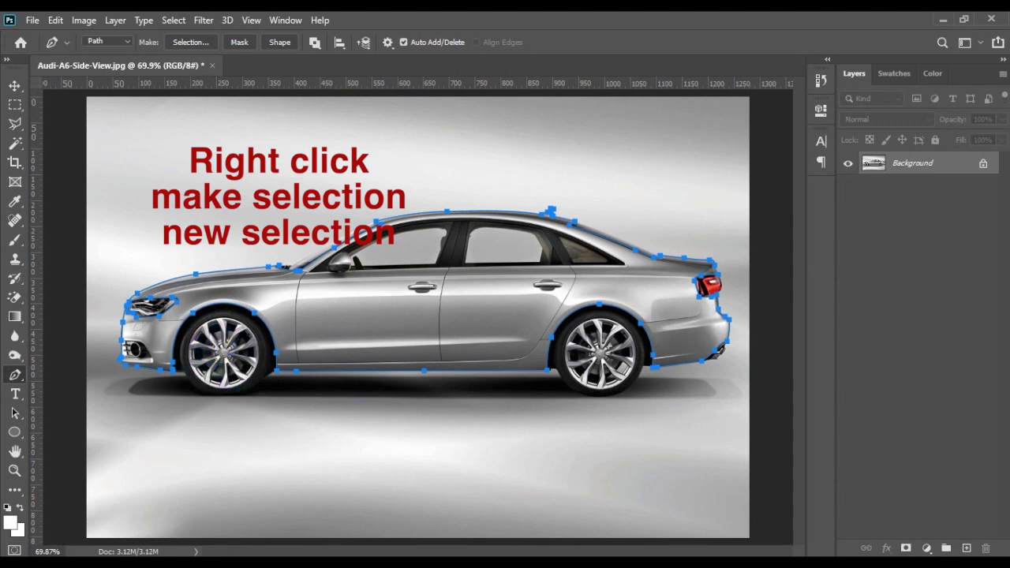
right_click(414, 314)
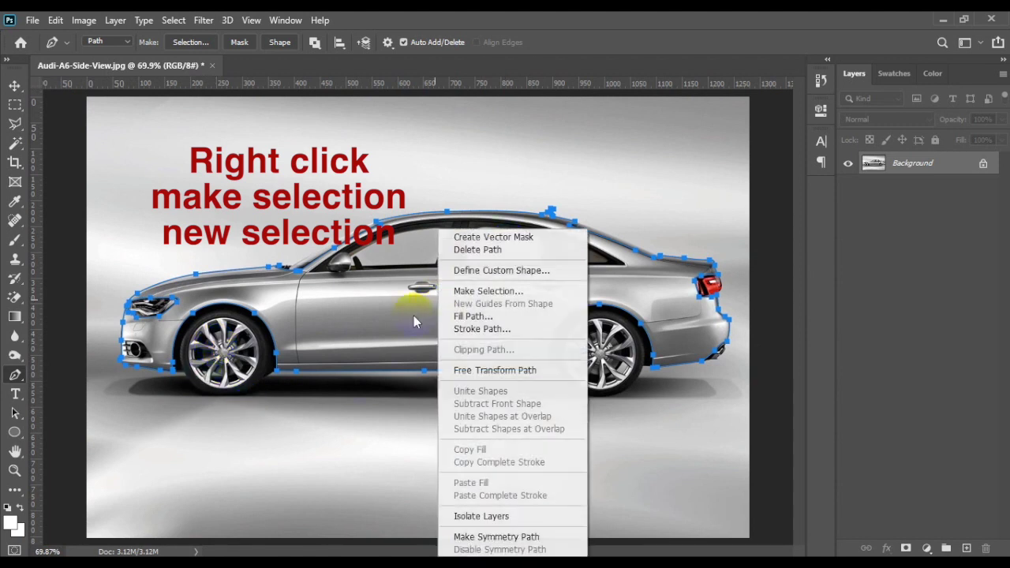
left_click(492, 290)
left_click(573, 142)
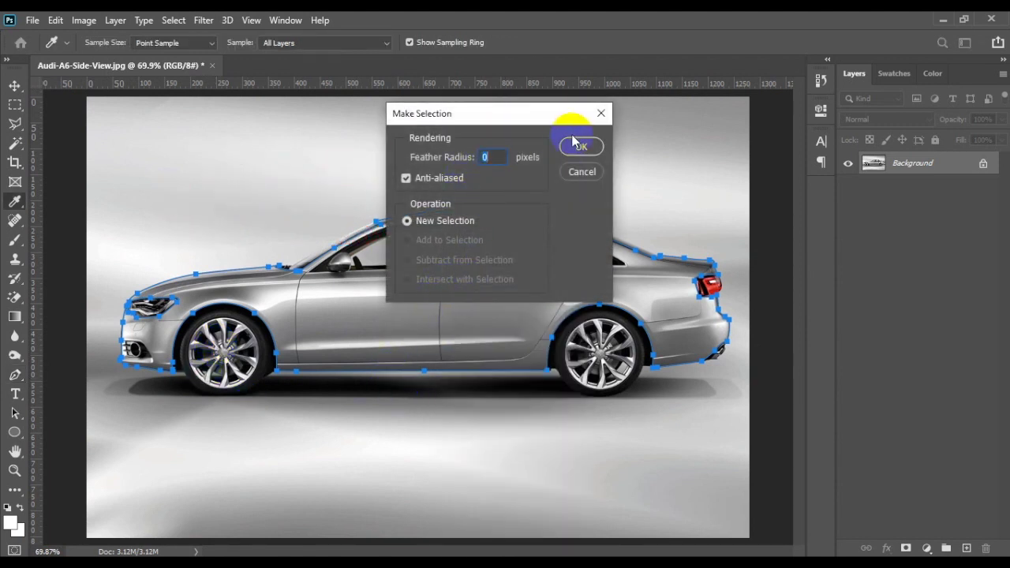
Step: Start a new Pen path at the front corner of the side windows and trace their upper edge along the roofline
left_click(14, 470)
left_click_drag(329, 252, 397, 297)
left_click_drag(464, 258, 424, 272)
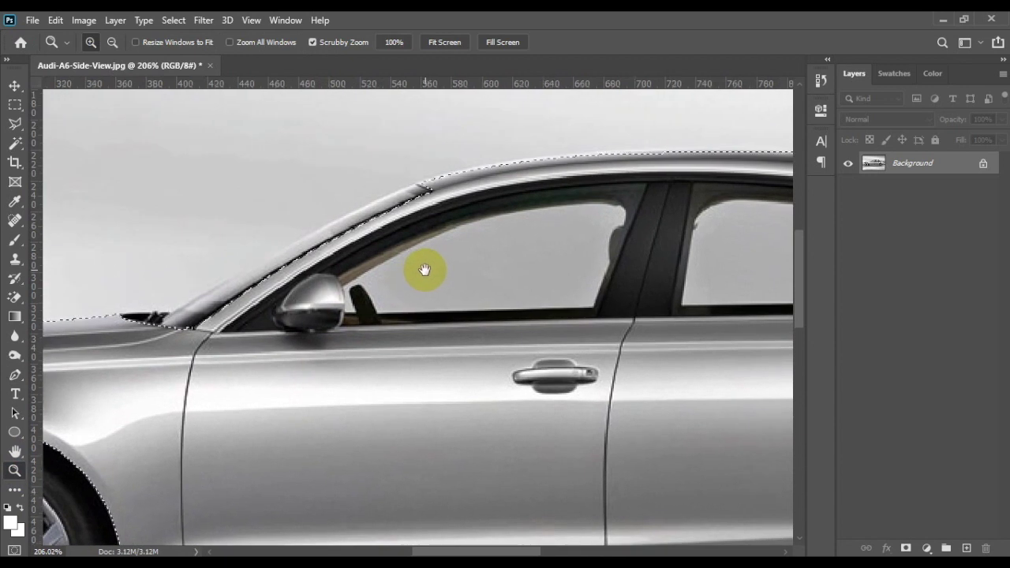
left_click(14, 374)
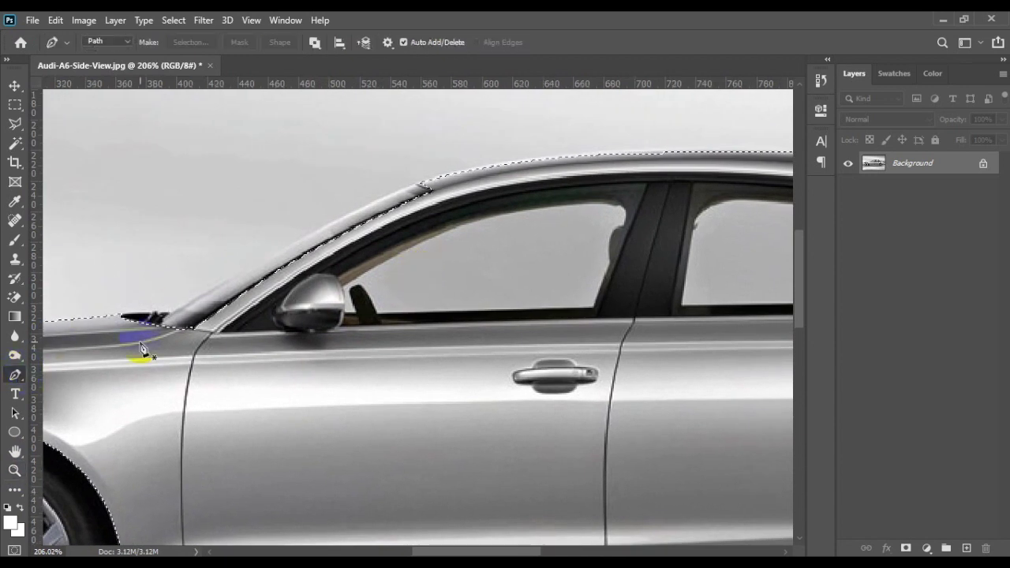
left_click(218, 333)
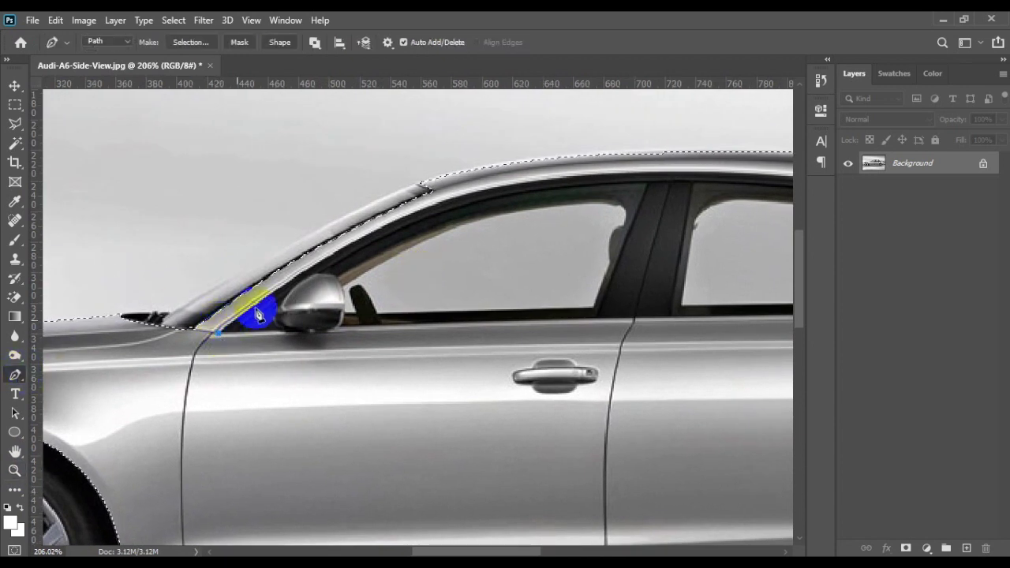
left_click_drag(307, 273, 305, 269)
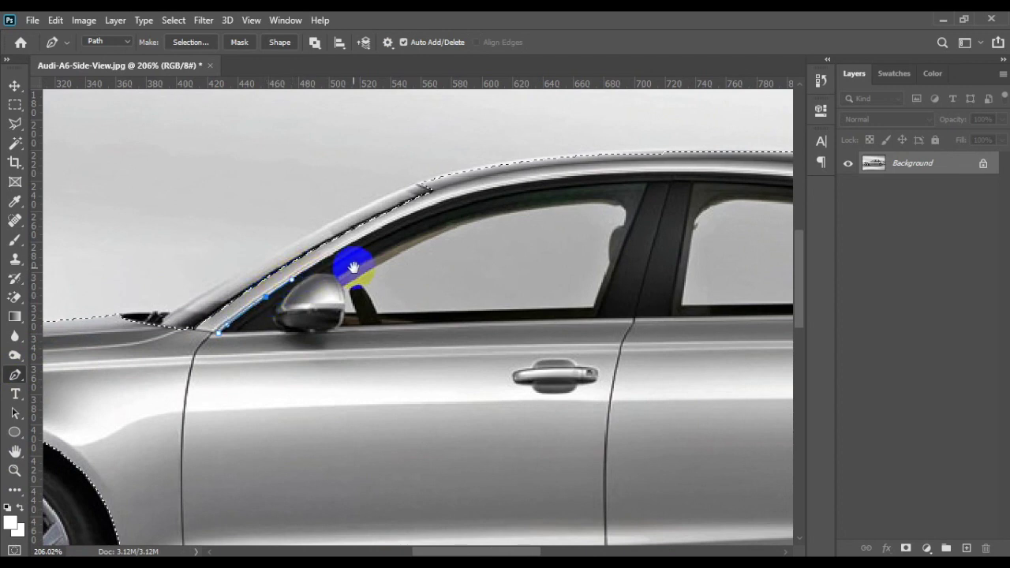
left_click_drag(384, 252, 356, 273)
left_click_drag(406, 233, 273, 266)
left_click_drag(478, 238, 641, 235)
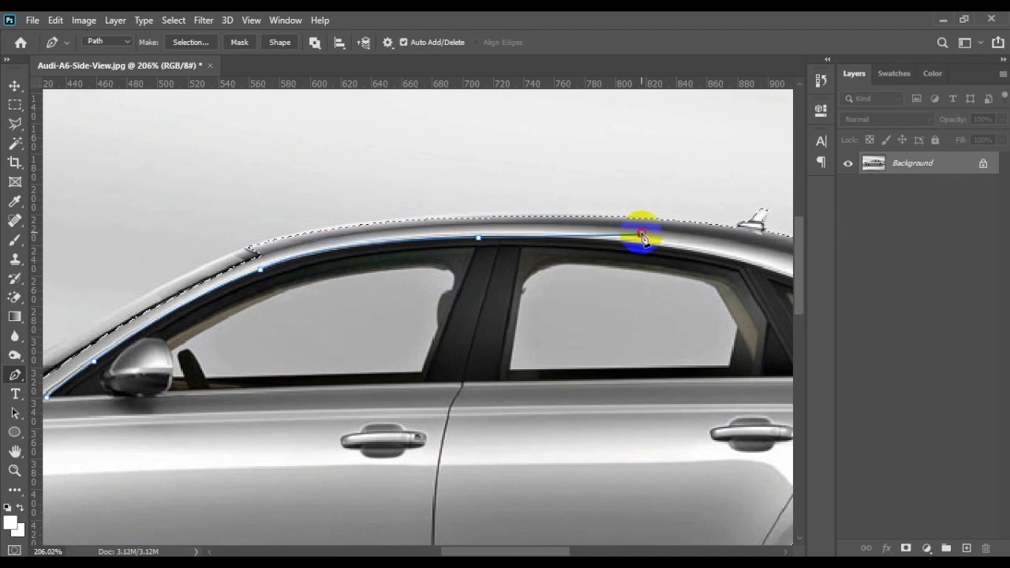
left_click_drag(317, 241, 322, 243)
Step: Continue the window path down the sloping edge of the rear quarter window to its rear corner
left_click_drag(771, 279, 627, 269)
left_click(631, 261)
left_click(688, 279)
left_click_drag(729, 335, 577, 282)
left_click_drag(669, 296, 683, 301)
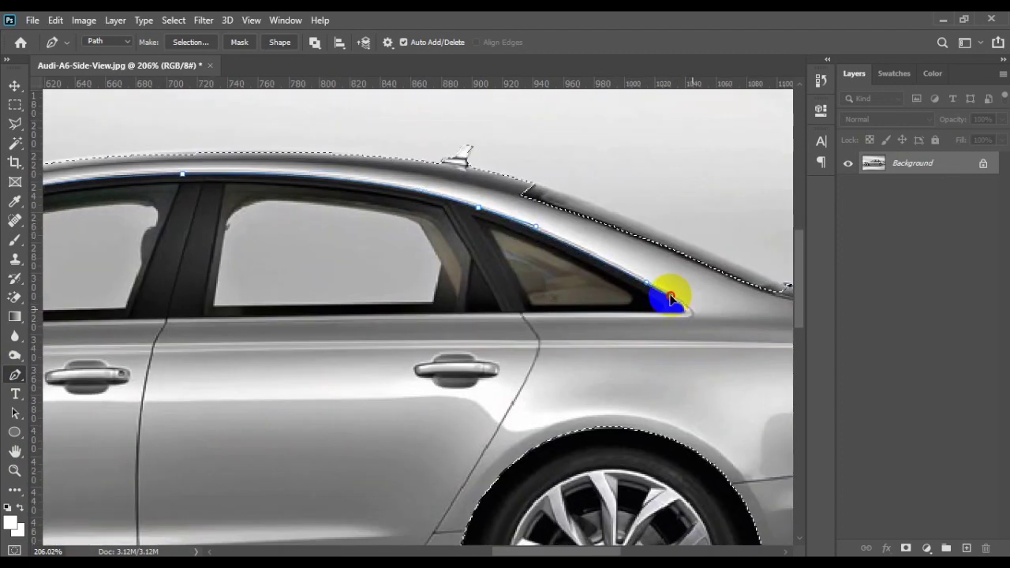
Step: Trace the windows' lower edge forward, go around the door mirror to leave it outside, and close the path at the front corner
left_click(346, 314)
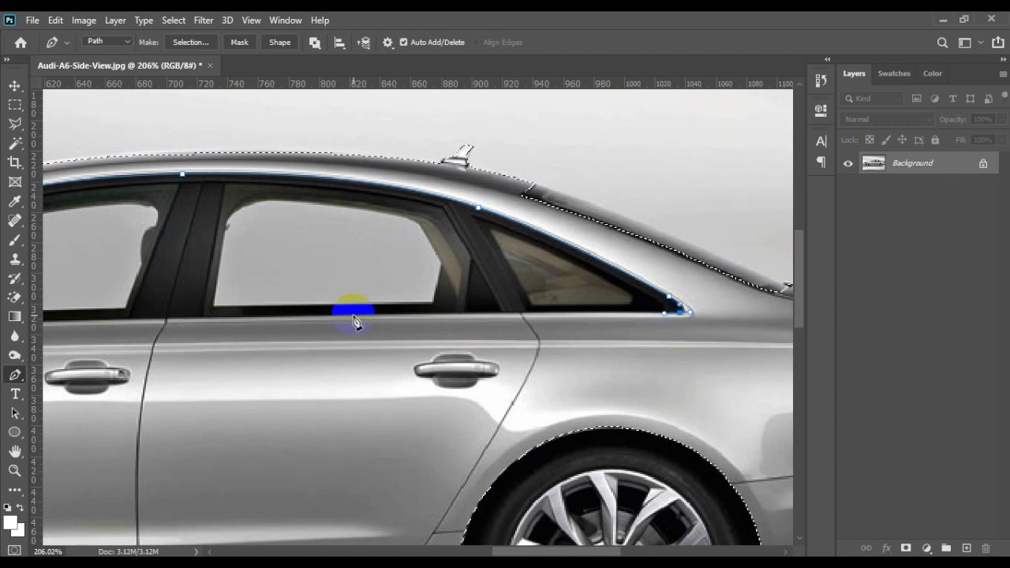
left_click_drag(349, 373, 600, 360)
left_click_drag(229, 310, 219, 310)
left_click_drag(217, 369, 528, 359)
left_click(434, 305)
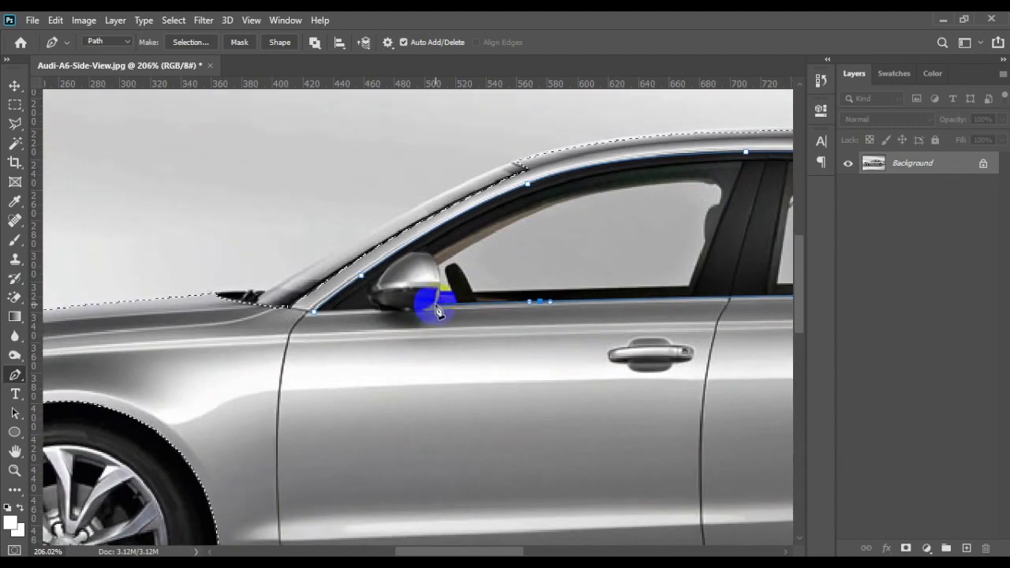
left_click_drag(439, 274, 385, 314)
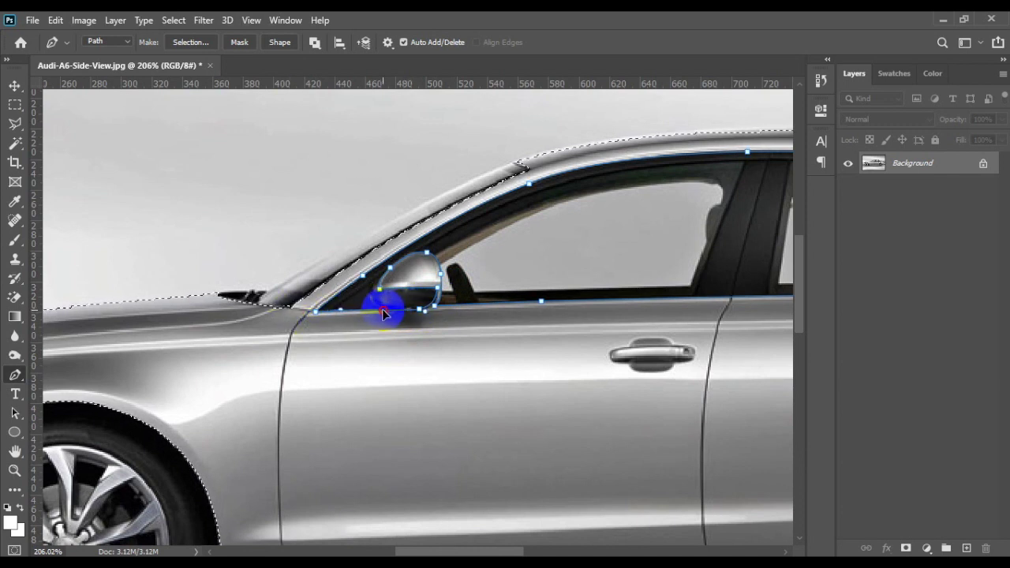
Step: Turn the window path into a selection that is subtracted from the car body selection
key("ctrl+0")
right_click(416, 303)
left_click(417, 292)
left_click(571, 147)
Step: Start a Pen path around the fog light grille in the front bumper, tracing its upper and rear edges
left_click(15, 472)
left_click_drag(122, 338, 190, 346)
left_click(15, 375)
left_click(241, 266)
left_click(286, 267)
left_click(295, 270)
left_click(322, 300)
left_click_drag(322, 300, 319, 321)
Step: Trace the lower edge and front slats of the fog light grille and close the path
left_click(257, 319)
left_click(249, 315)
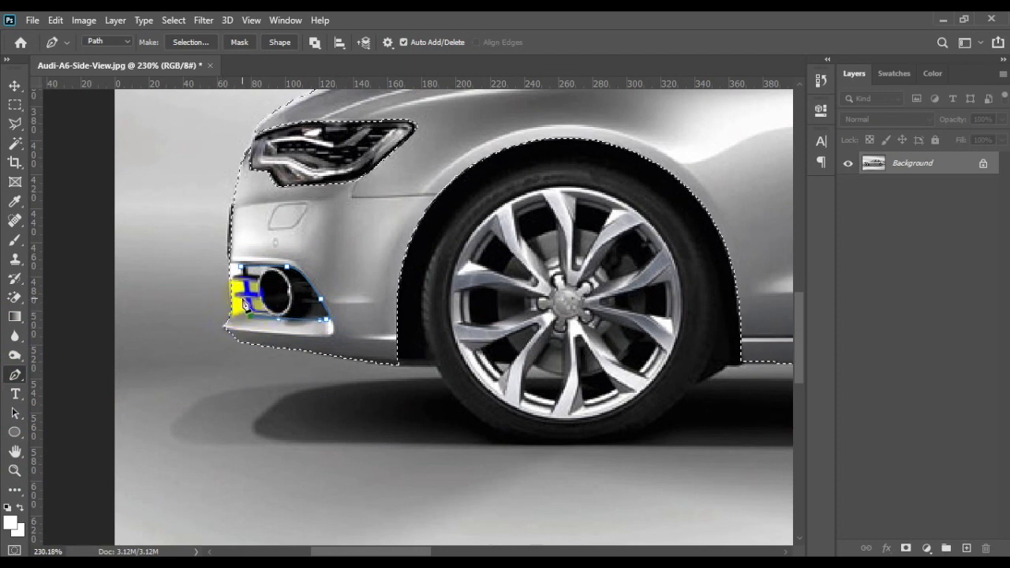
left_click_drag(245, 294, 254, 290)
left_click(245, 293, "alt")
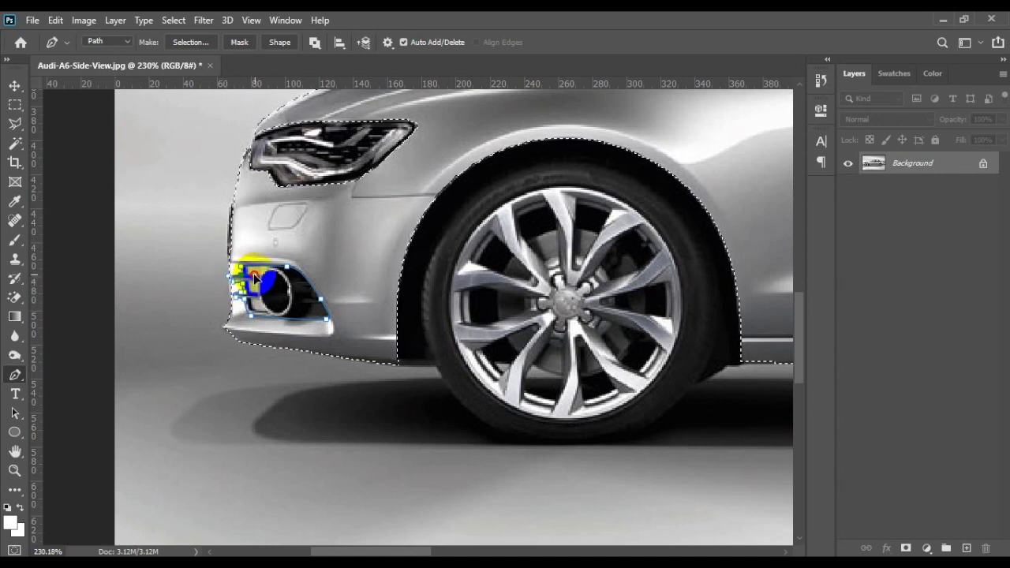
Step: Subtract the fog light grille path from the body selection with a feather radius of 0 pixels
right_click(270, 284)
left_click(334, 288)
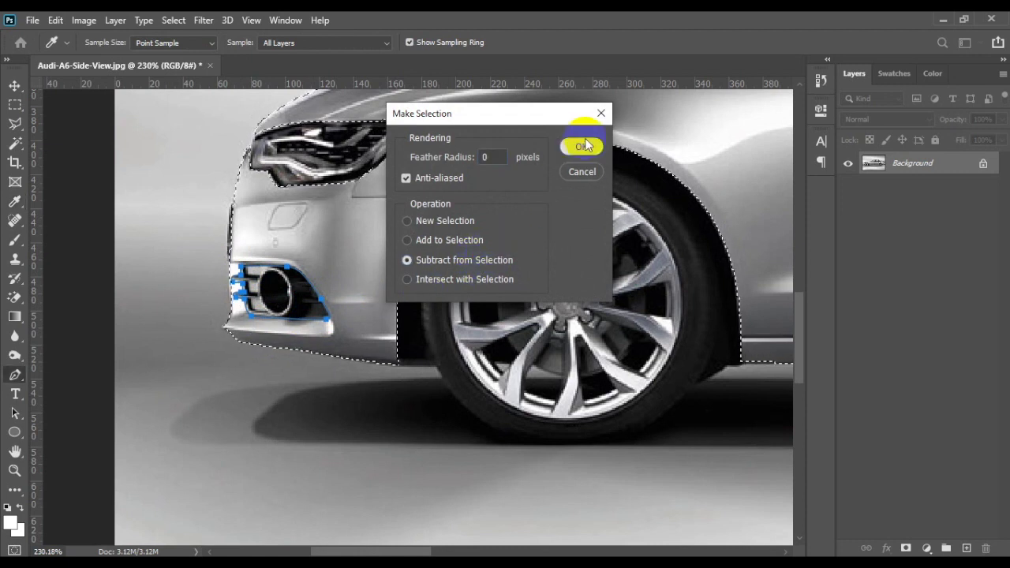
left_click(581, 145)
left_click(401, 263)
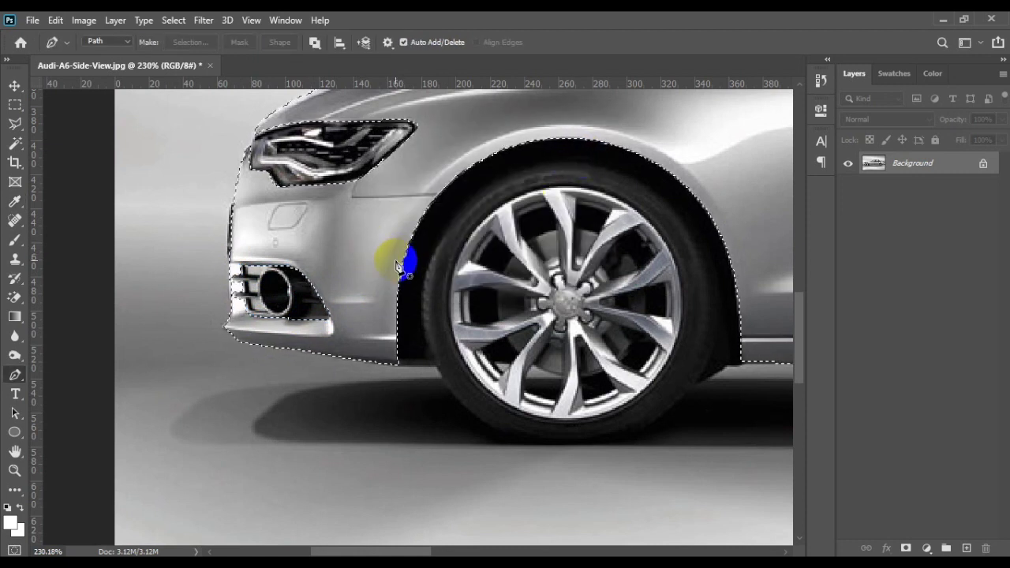
key("ctrl+0")
left_click(338, 257)
left_click(412, 234)
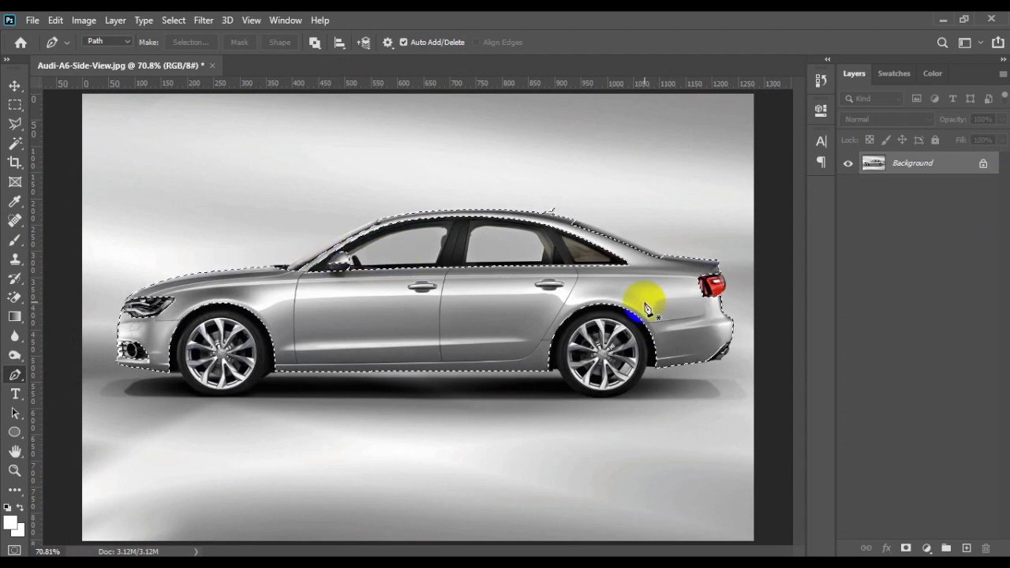
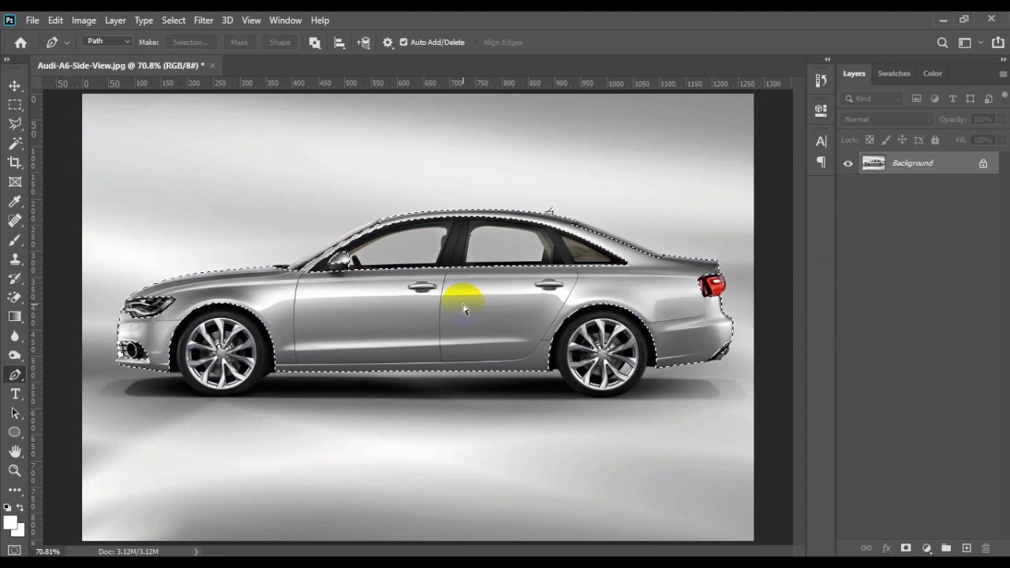
Step: Copy the selected car body to a new layer, duplicate that layer, and check the cutout with the Background briefly hidden
key("ctrl+j")
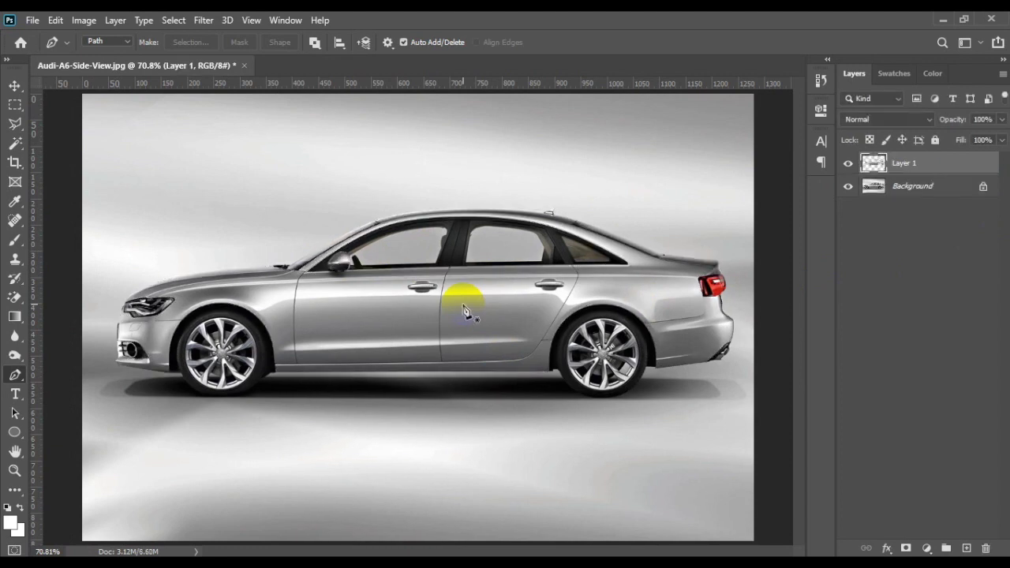
key("ctrl+j")
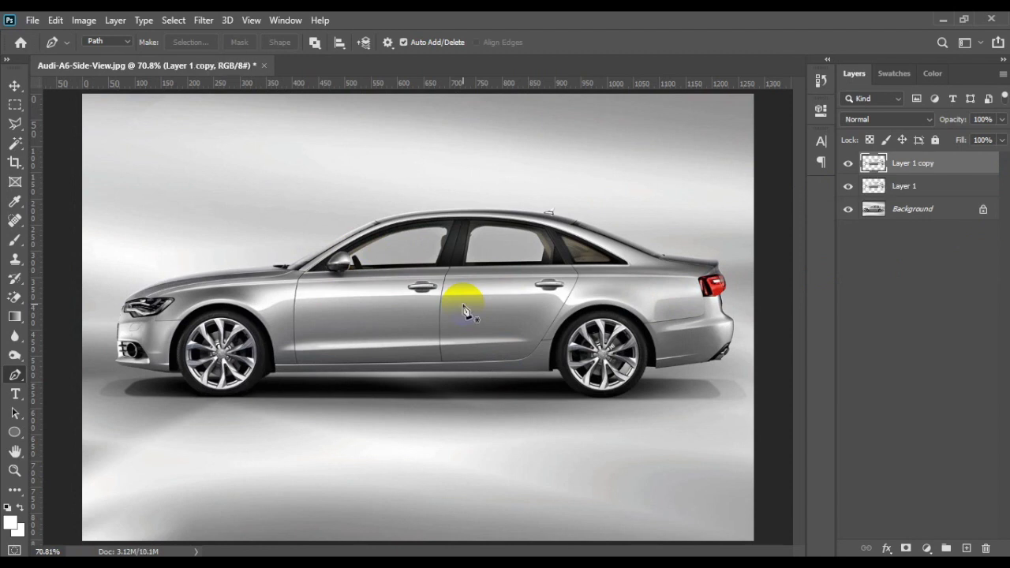
left_click(848, 210)
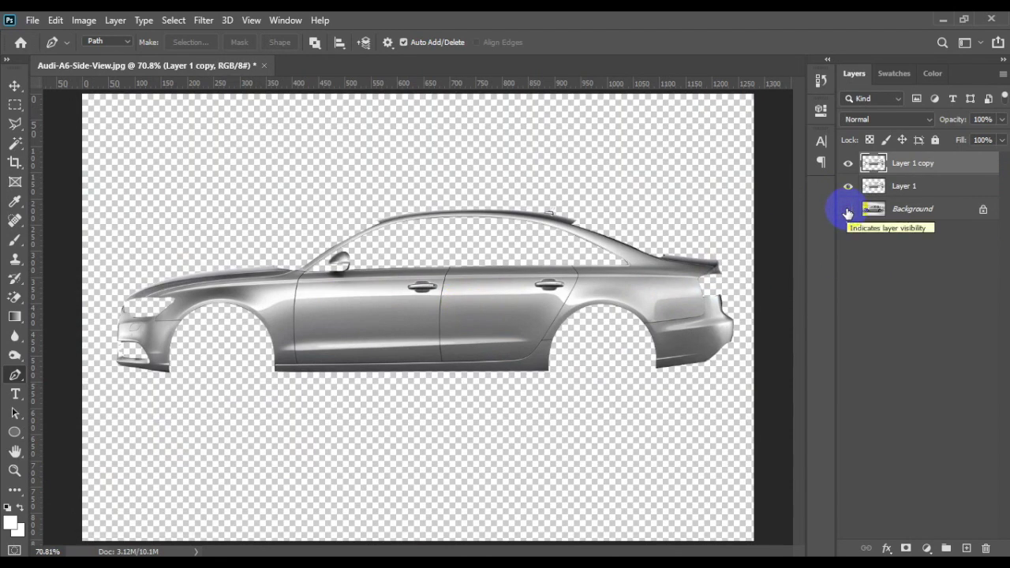
left_click(848, 210)
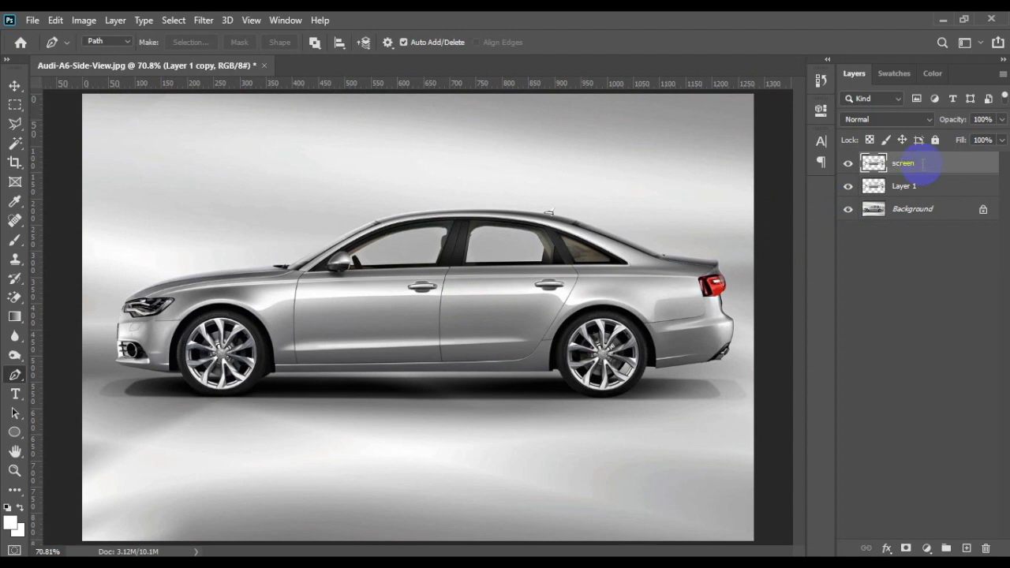
Step: Name the upper car body copy "screen" and the lower one "mu;tiply"
key("Return")
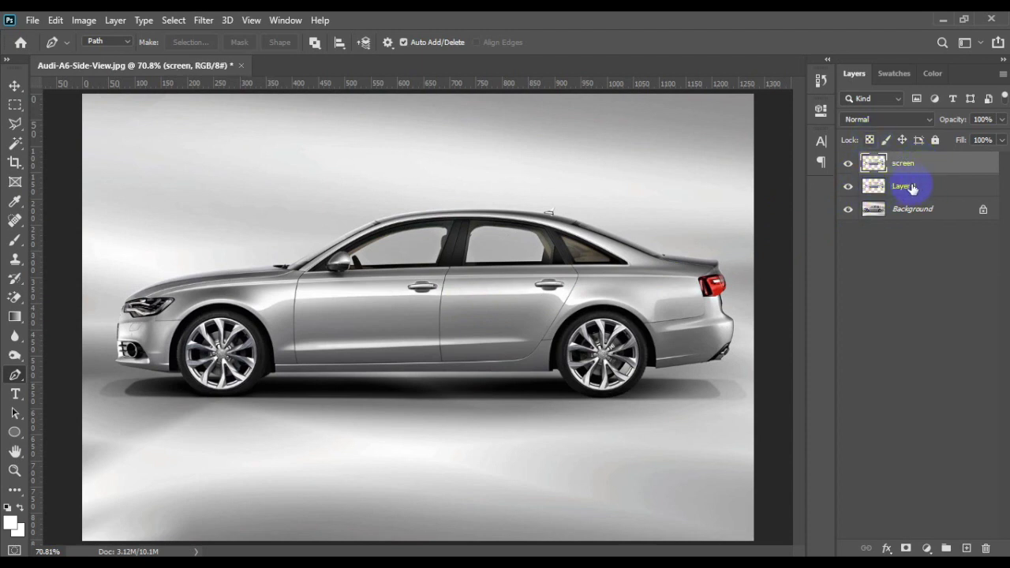
left_click(907, 188)
double_click(906, 186)
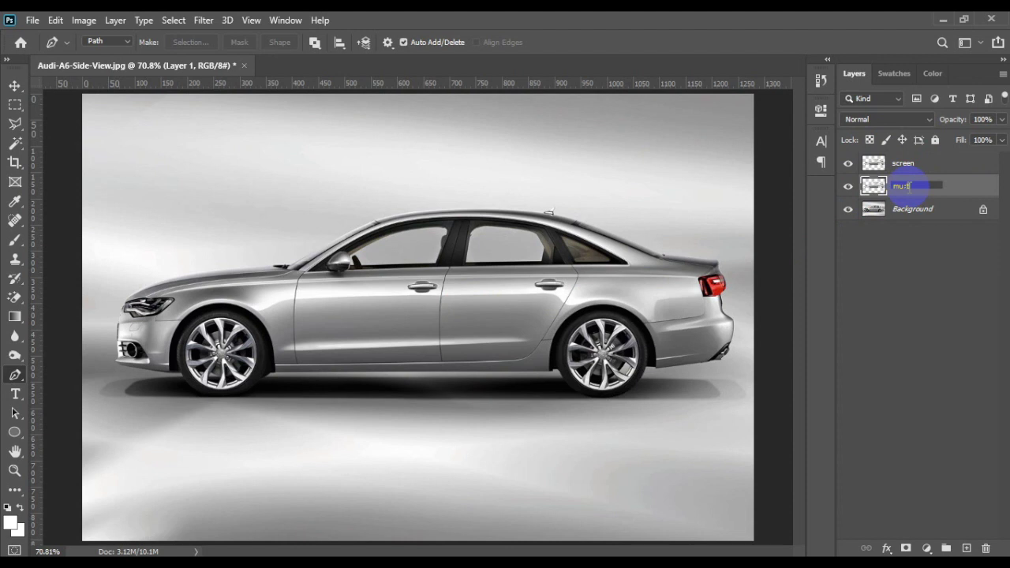
key("Return")
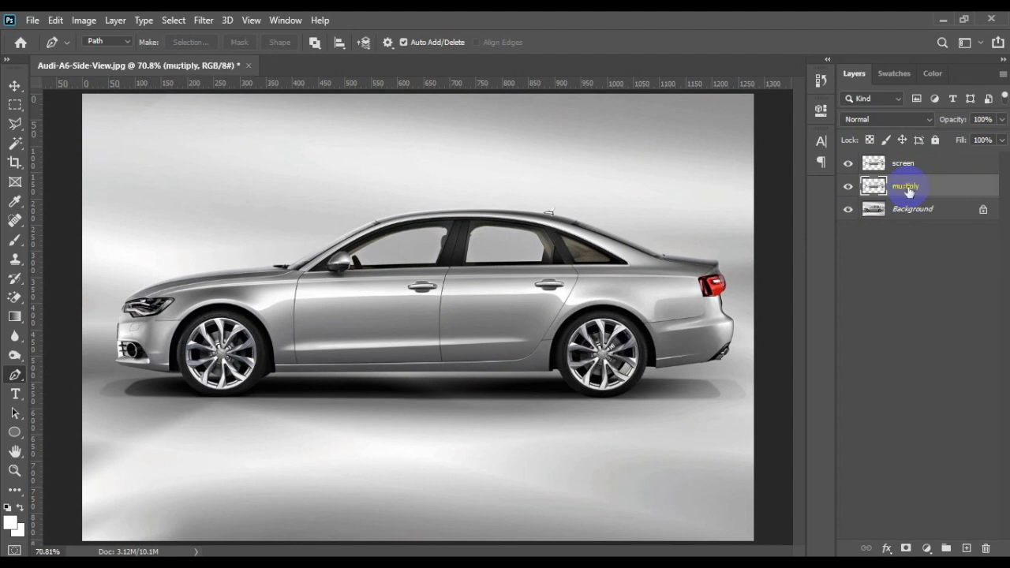
Step: Hide the screen layer and apply Hue/Saturation to the lower body layer with Saturation -100 and Lightness +71
left_click(847, 164)
key("ctrl+u")
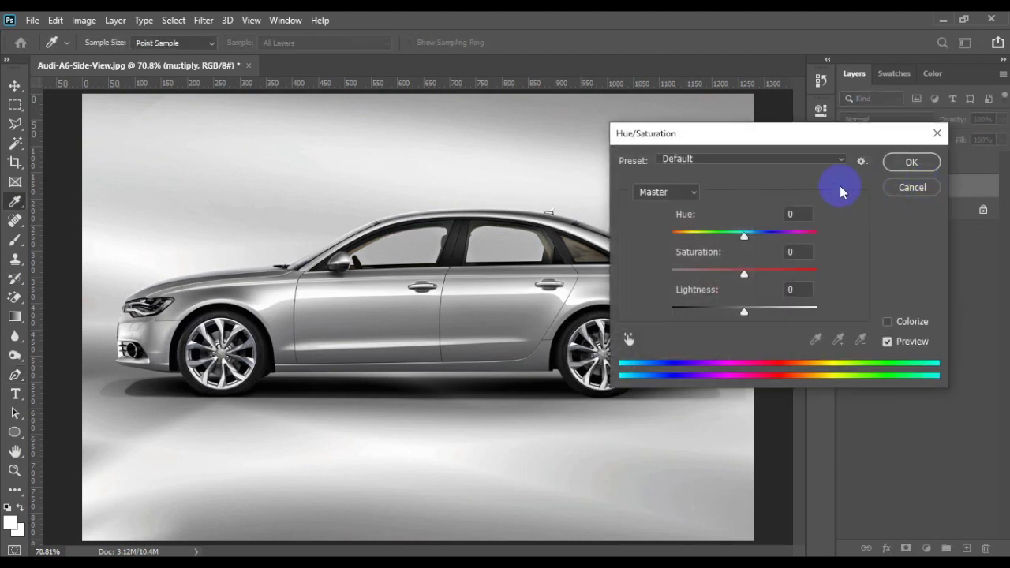
left_click_drag(747, 271, 652, 273)
left_click_drag(744, 312, 797, 317)
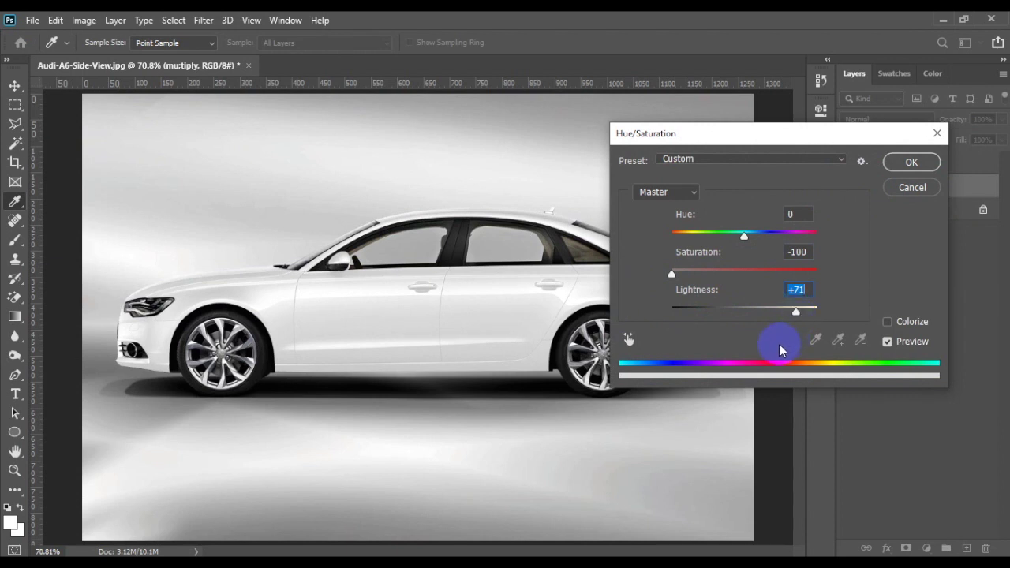
left_click(911, 162)
key("p")
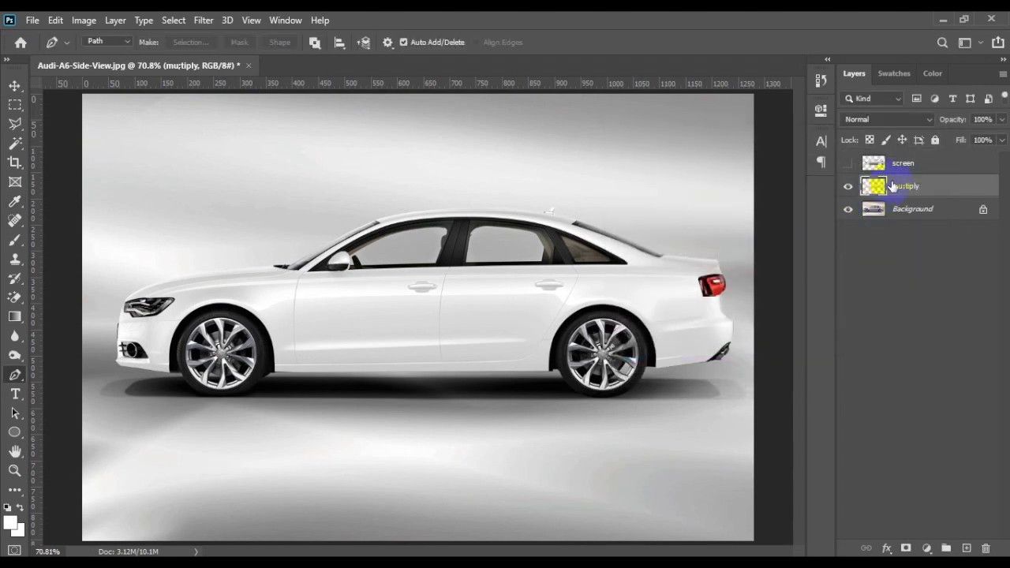
Step: Show the screen layer again and apply Hue/Saturation to it with Saturation -100 and Lightness about -30
left_click(849, 163)
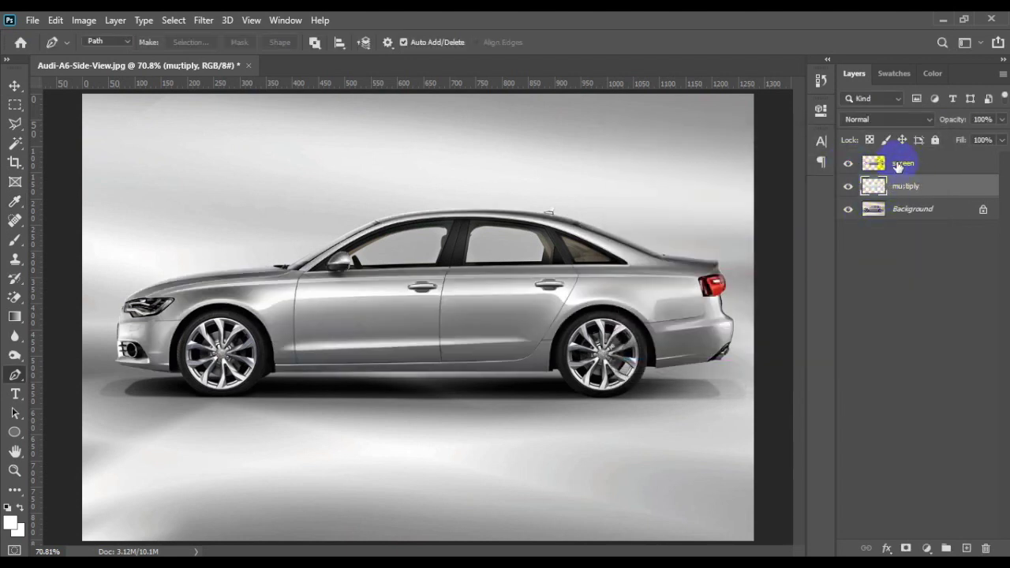
left_click(897, 167)
key("ctrl+u")
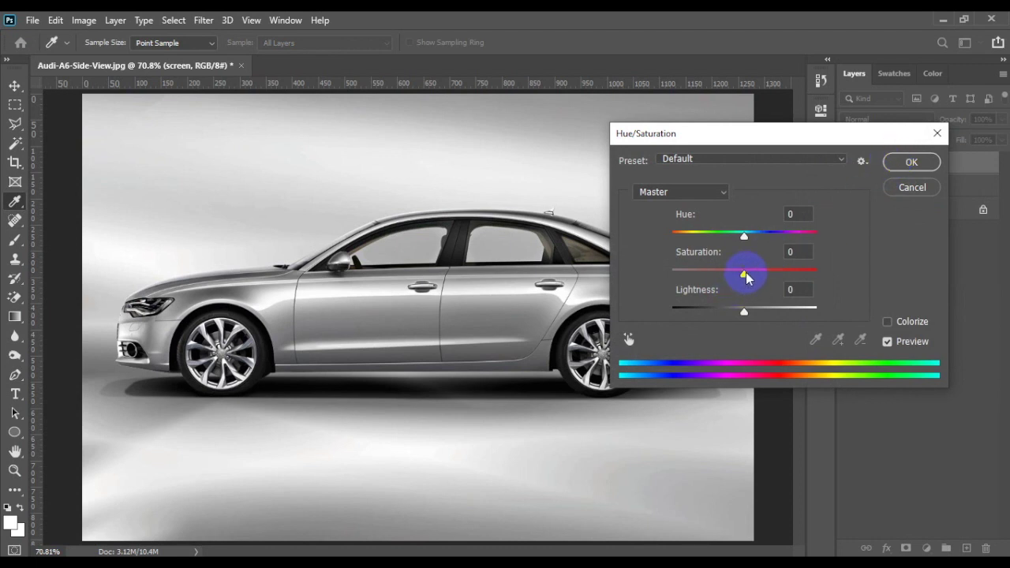
left_click_drag(745, 273, 643, 273)
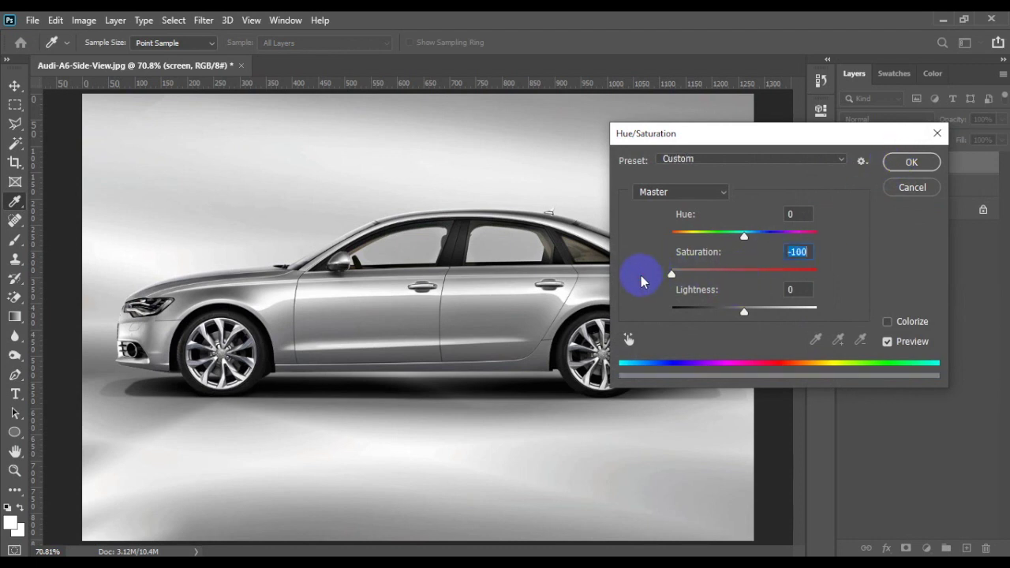
left_click_drag(744, 314, 721, 311)
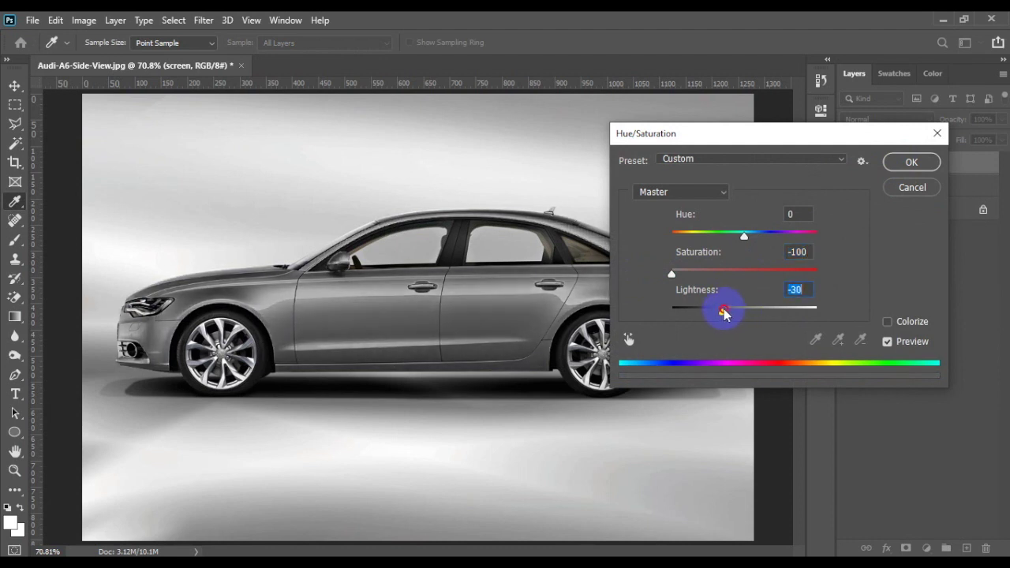
left_click(909, 162)
key("p")
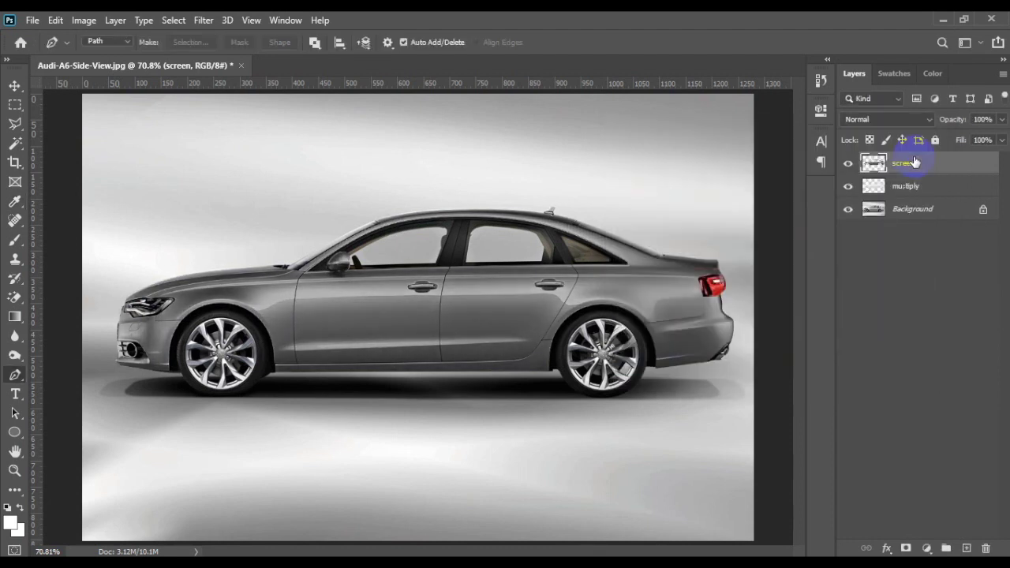
Step: Apply Levels to the screen layer with the midtone input level set to 0.18
key("ctrl+l")
left_click(746, 377)
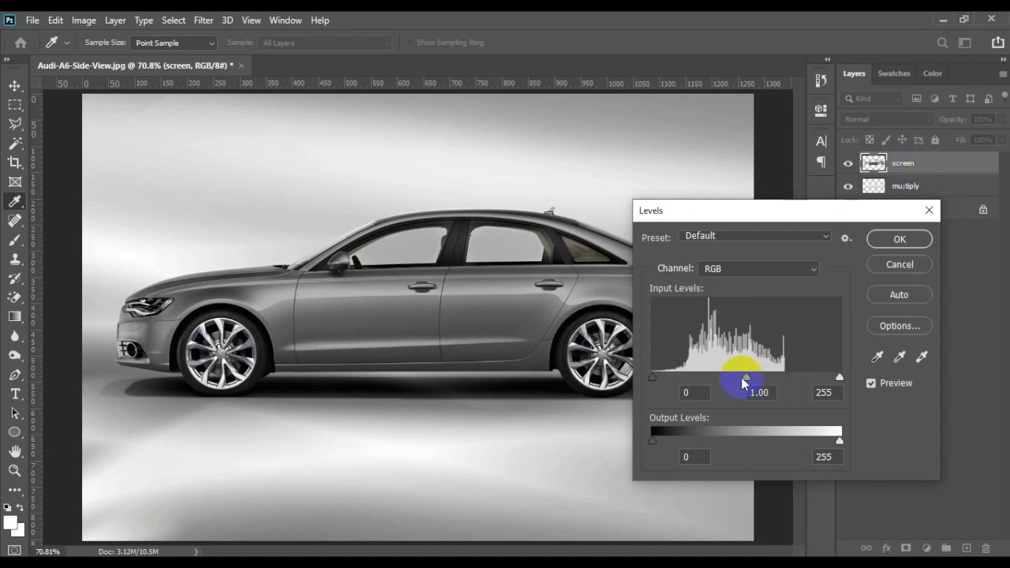
left_click_drag(743, 381, 819, 380)
left_click(909, 245)
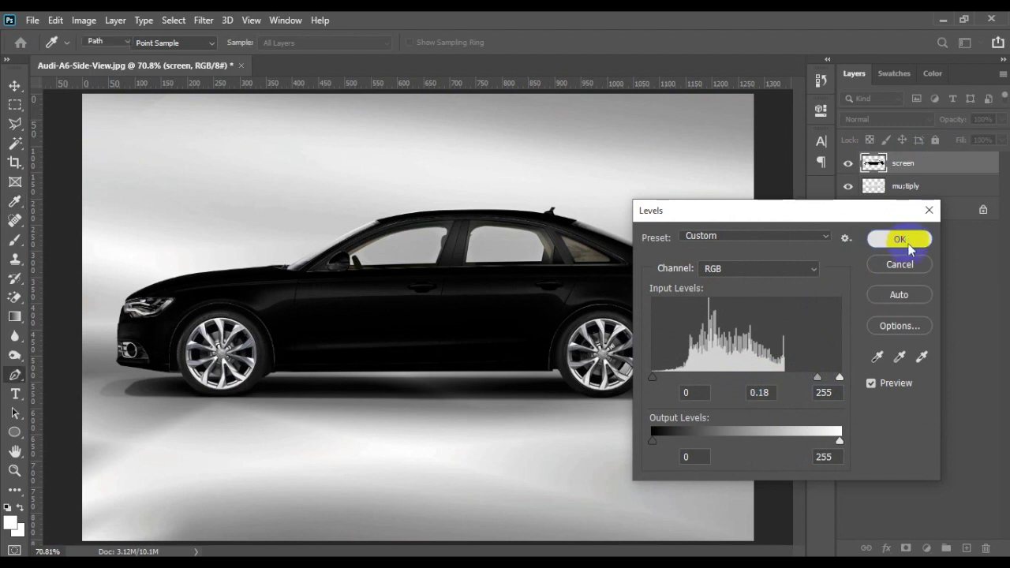
Step: Confirm the Levels change, set the screen layer's blend mode to Screen and the mu;tiply layer's to Multiply
left_click(900, 240)
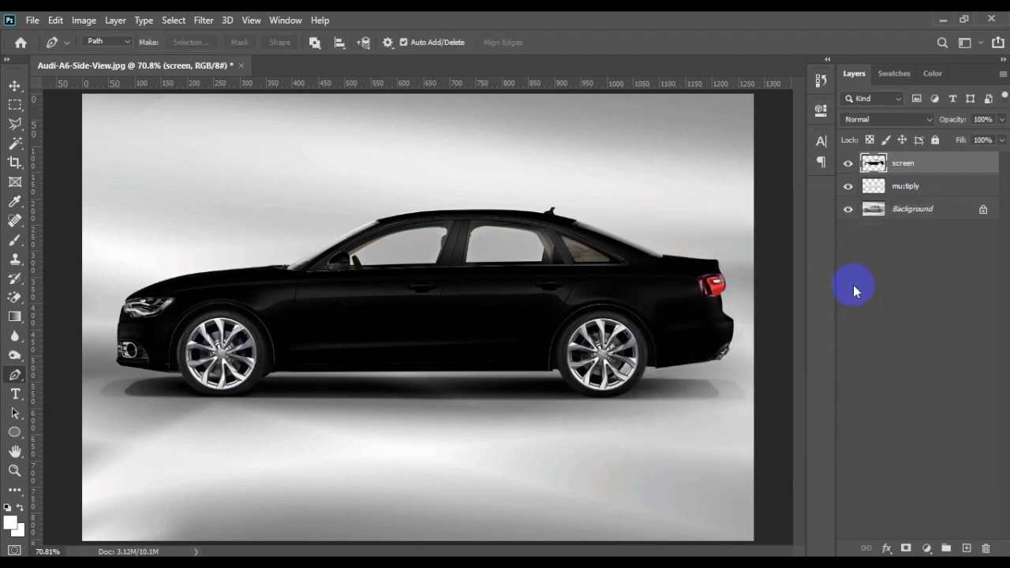
left_click(879, 120)
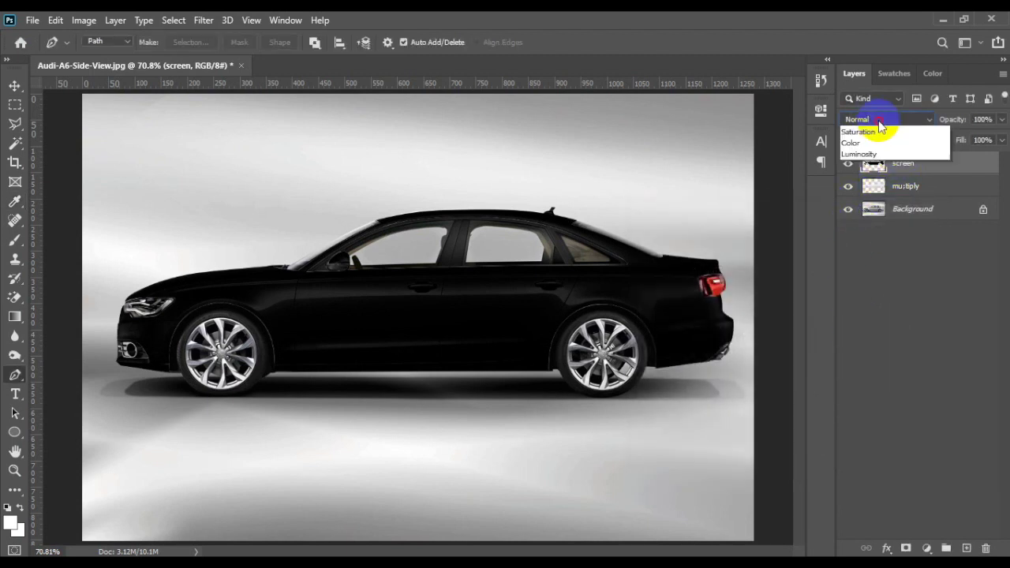
left_click(862, 243)
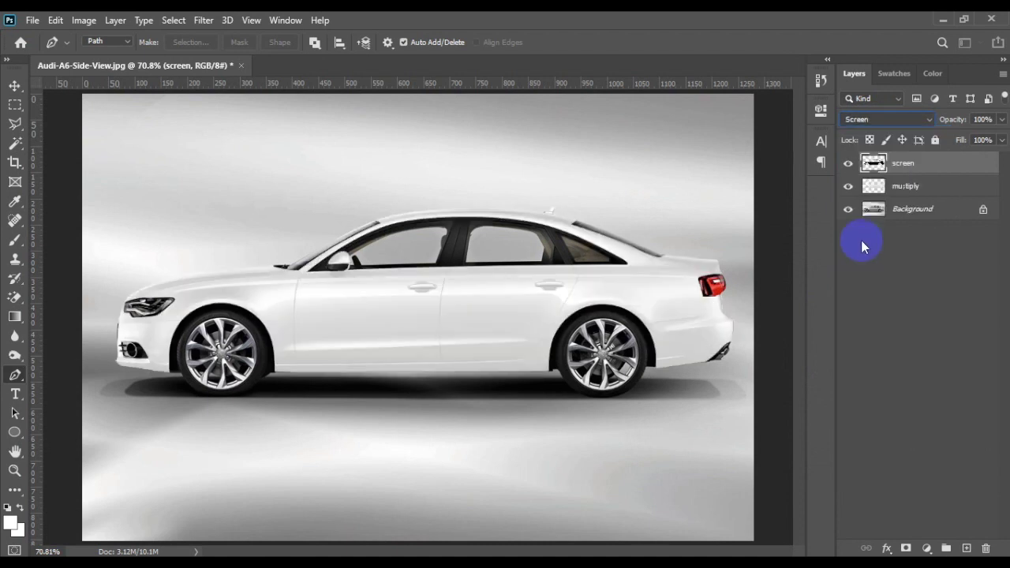
left_click(919, 188)
left_click(892, 120)
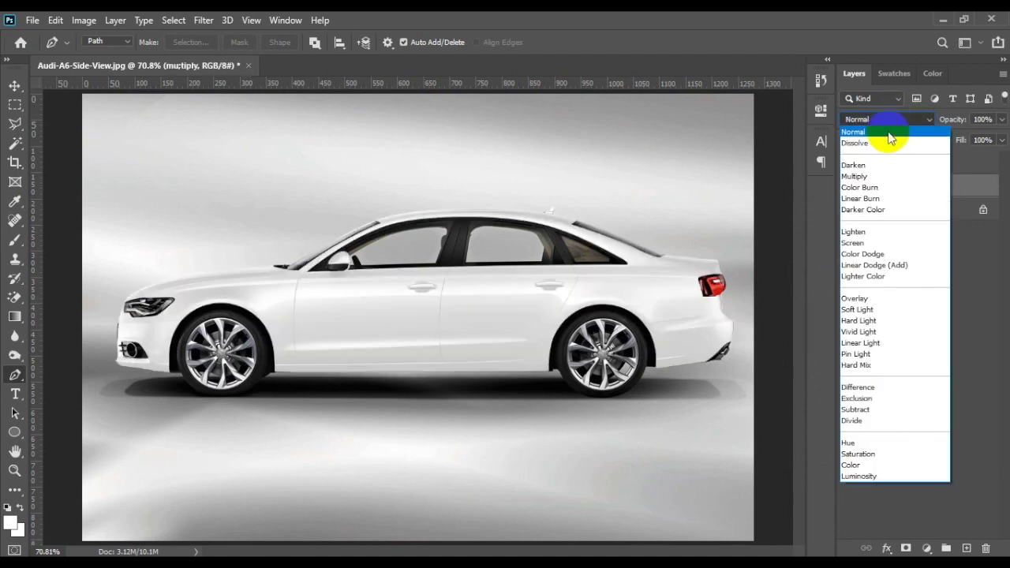
left_click(878, 173)
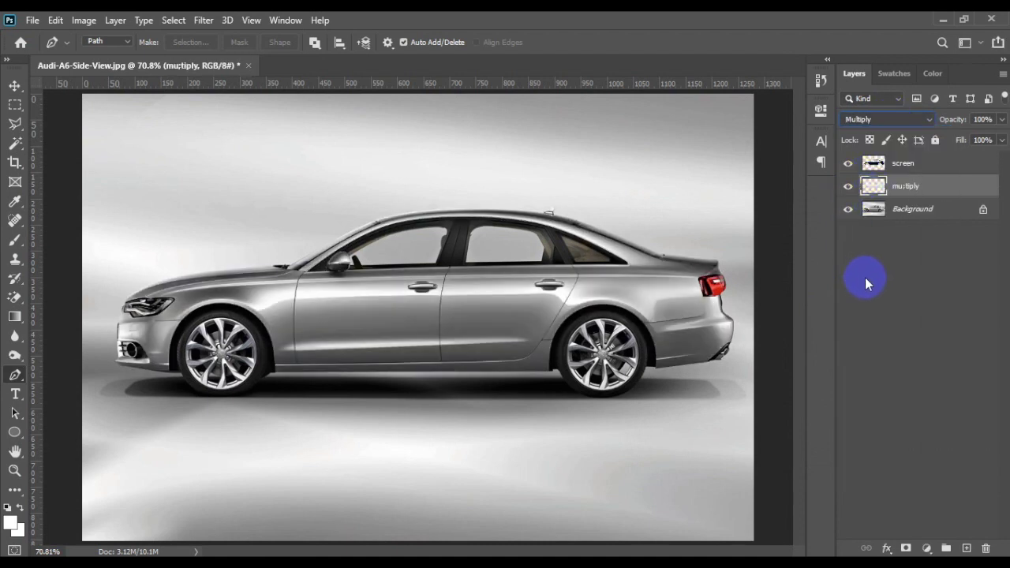
Step: Unlock the Background layer and rename it "non paint area"
left_click(935, 215)
left_click(983, 211)
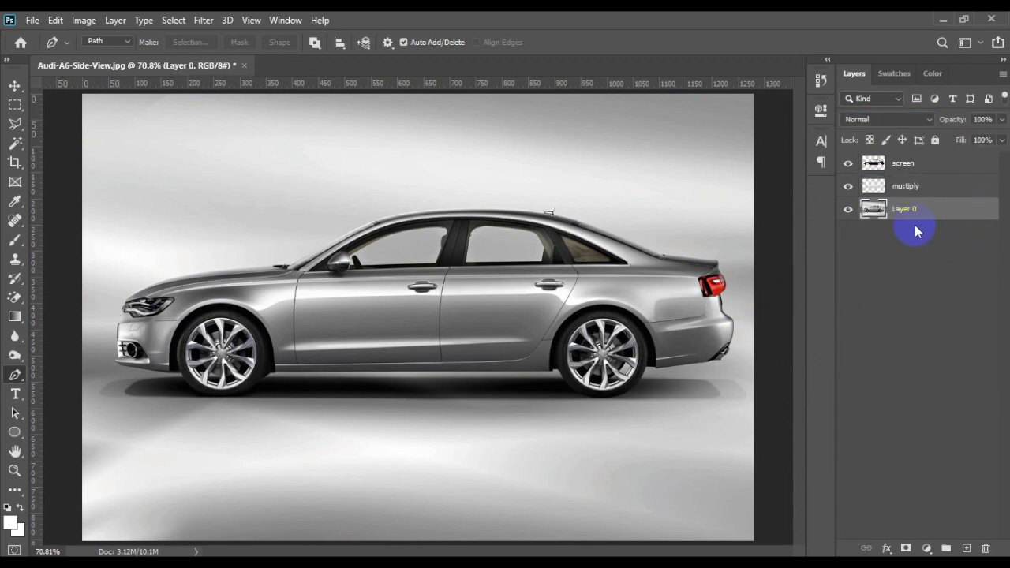
double_click(906, 209)
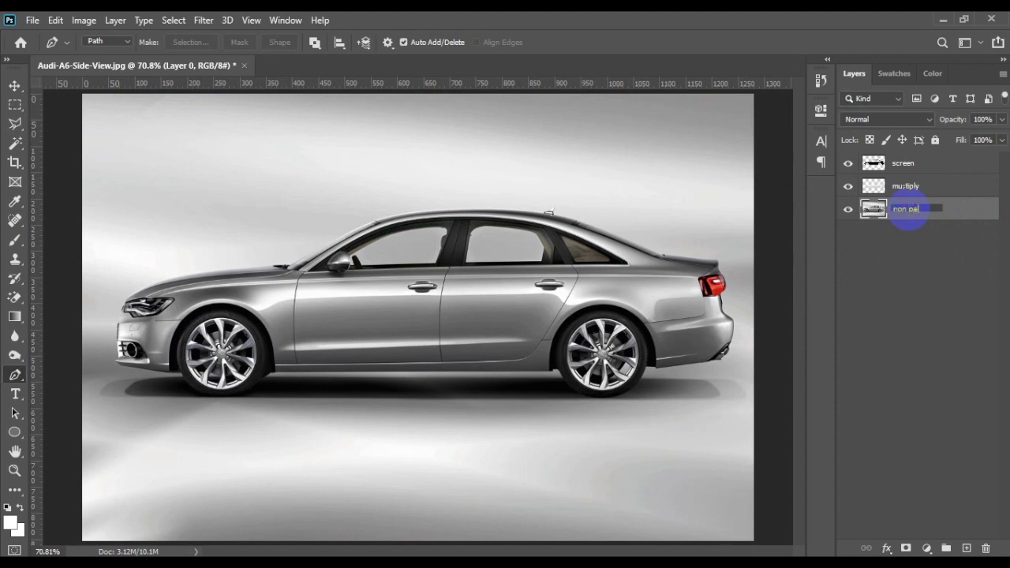
key("Return")
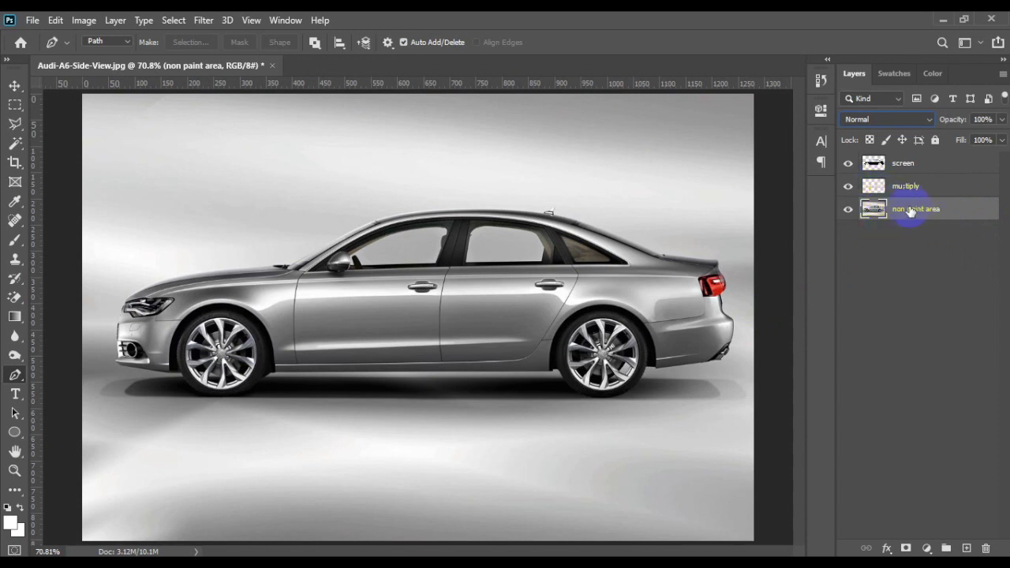
Step: Load the mu;tiply layer's outline as a selection, clear that body area from the non paint area layer, and deselect
left_click(874, 191, "ctrl")
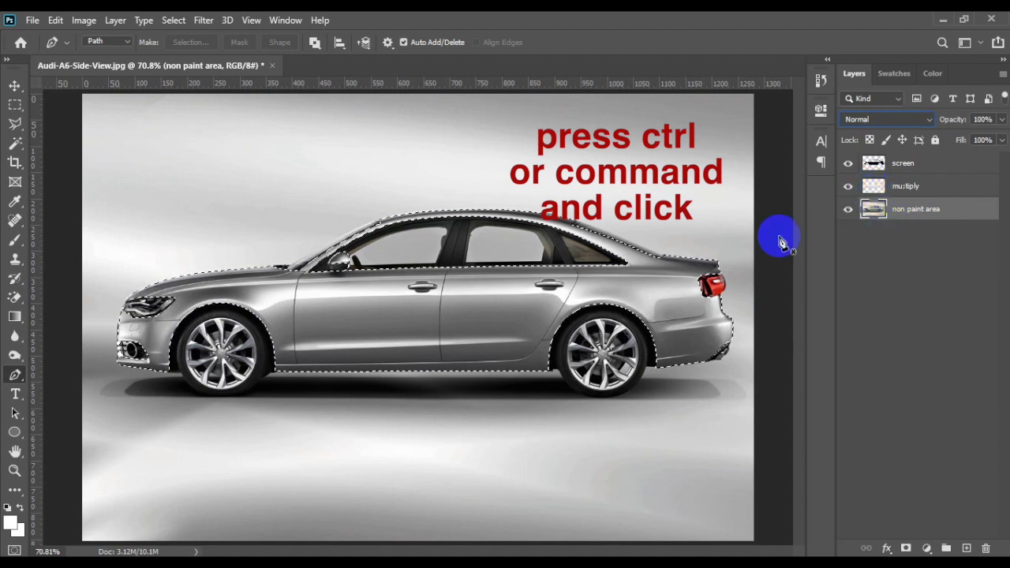
left_click(14, 85)
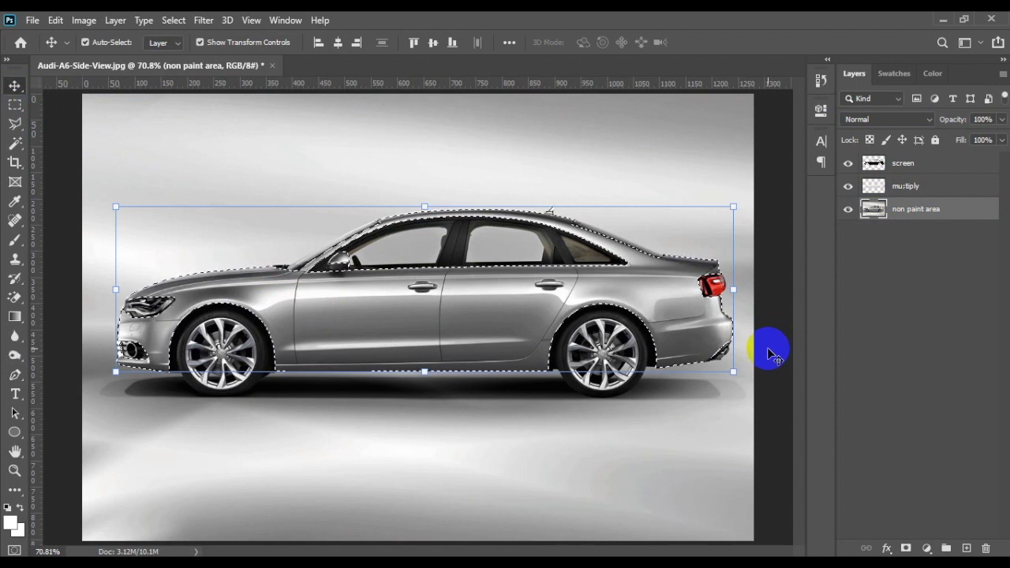
key("alt+BackSpace")
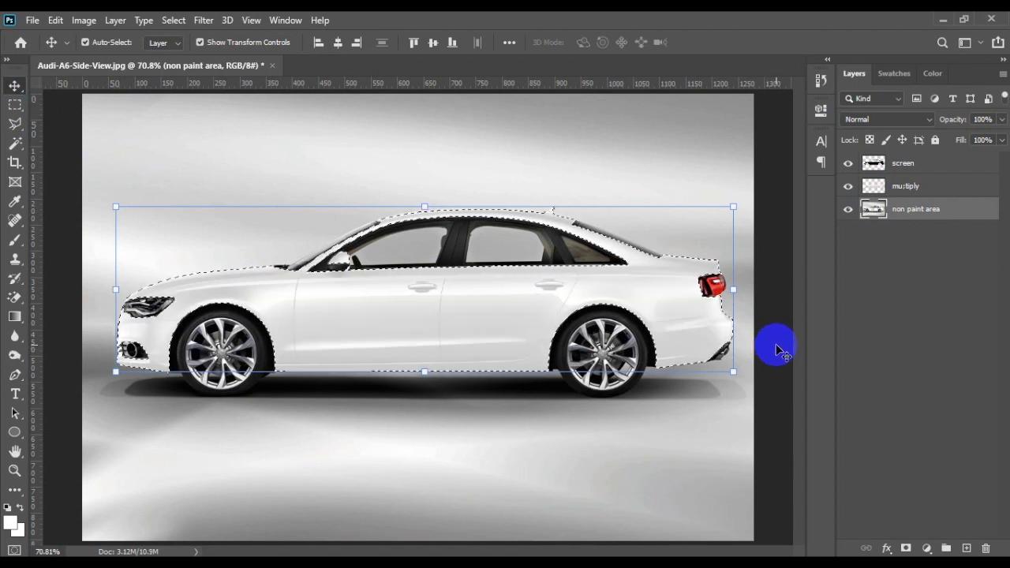
key("ctrl")
key("ctrl+d")
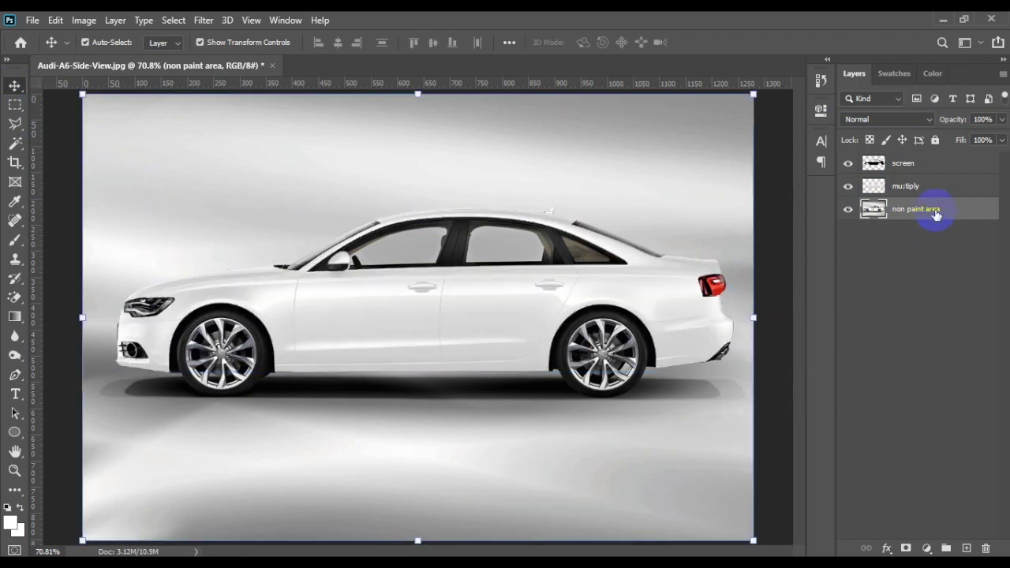
Step: Group the screen, mu;tiply and non paint area layers and name the group "template"
left_click(924, 165, "shift")
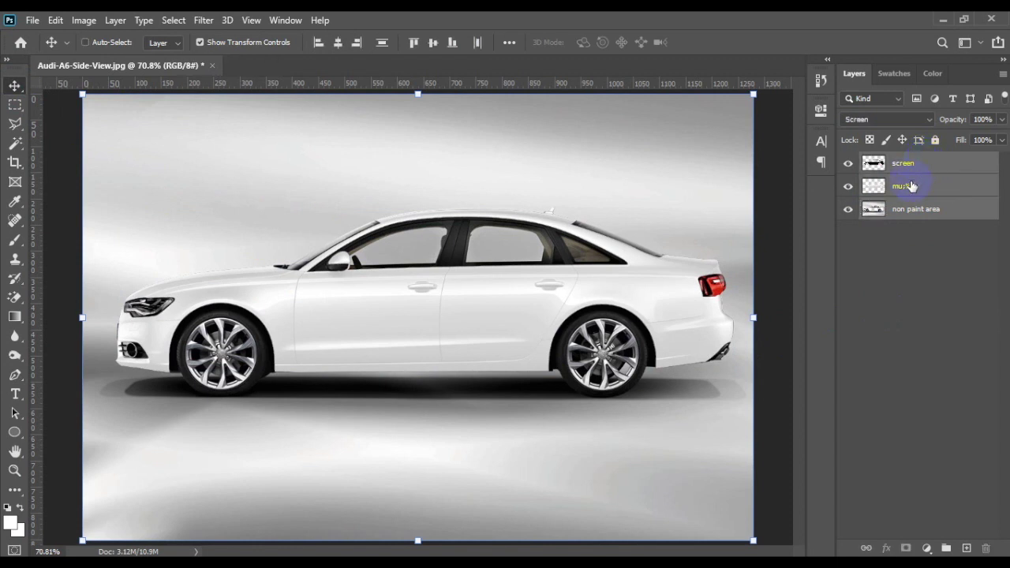
key("ctrl+g")
double_click(908, 162)
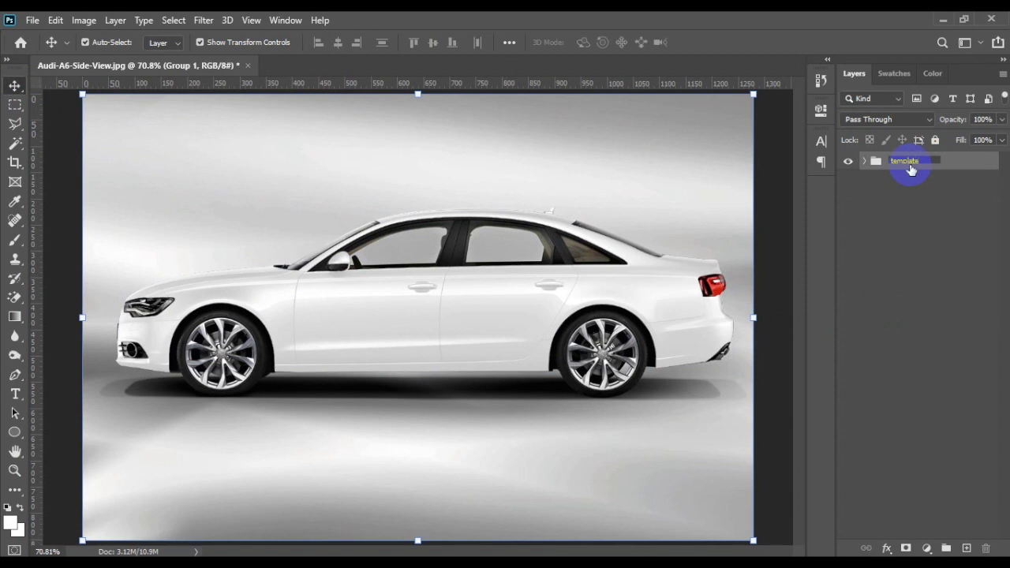
key("Return")
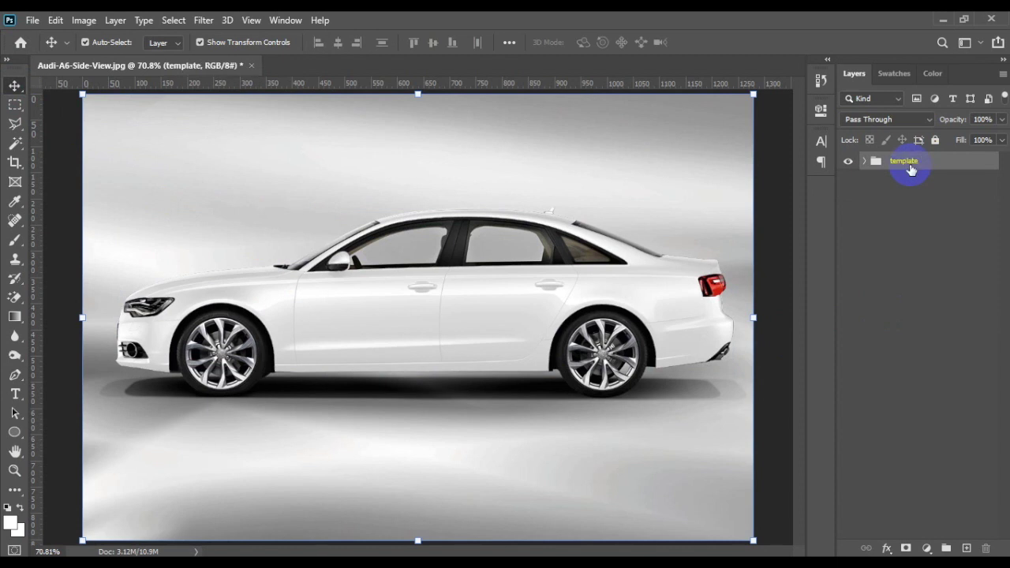
Step: Create a group named "designs" below the template group and lock the template group
left_click(947, 548)
left_click_drag(913, 162, 901, 181)
double_click(901, 183)
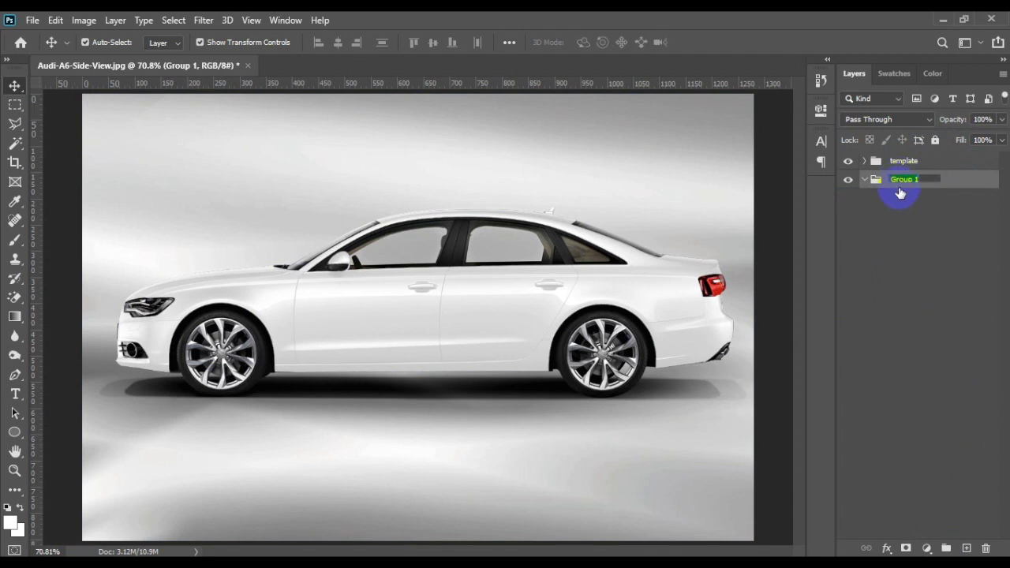
key("Return")
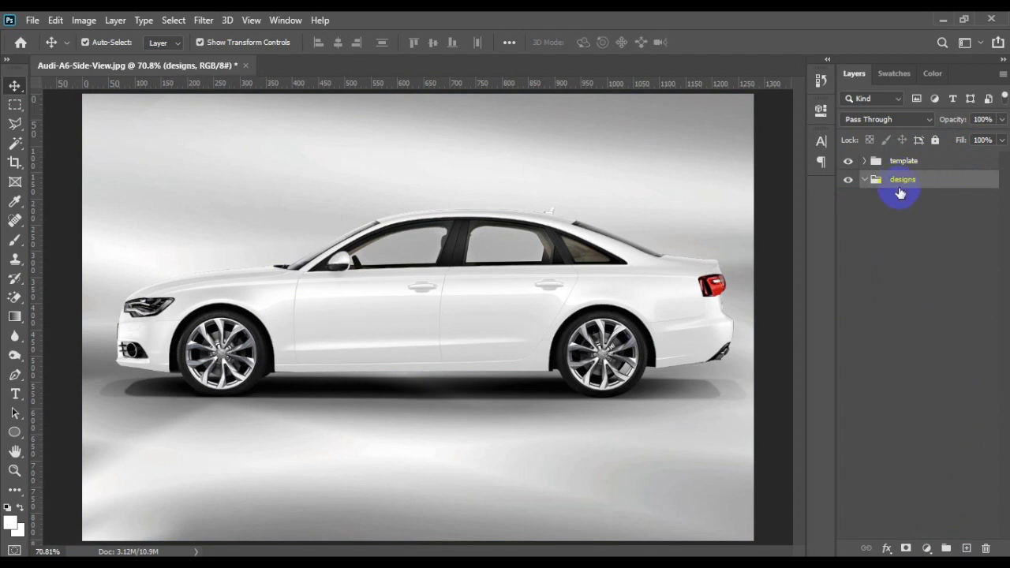
left_click(925, 162)
left_click(934, 141)
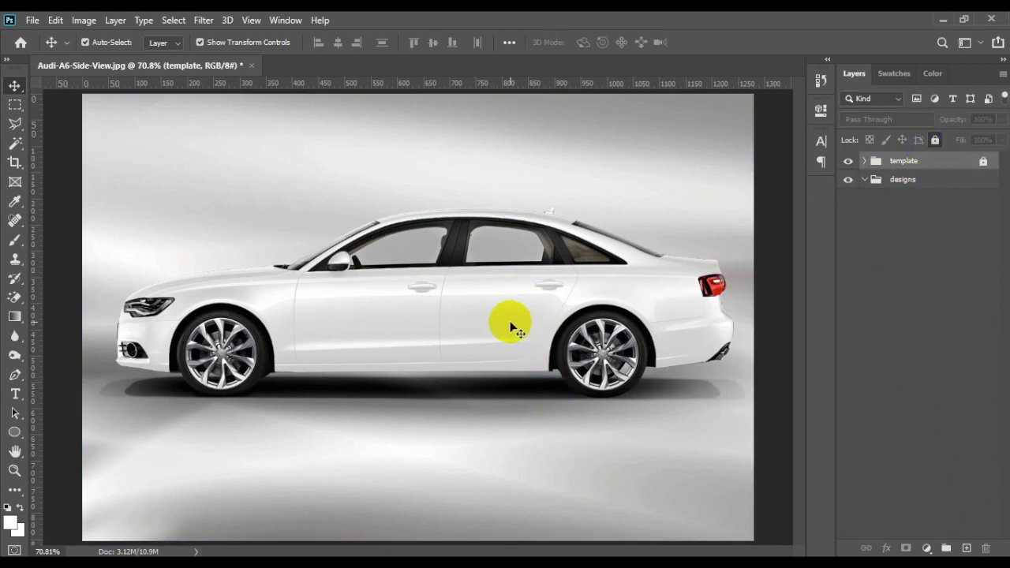
Step: Draw a closed Pen path from behind the front wheel along the lower doors, up to the rear roof and around the car's rear
left_click(15, 377)
left_click_drag(286, 384, 311, 379)
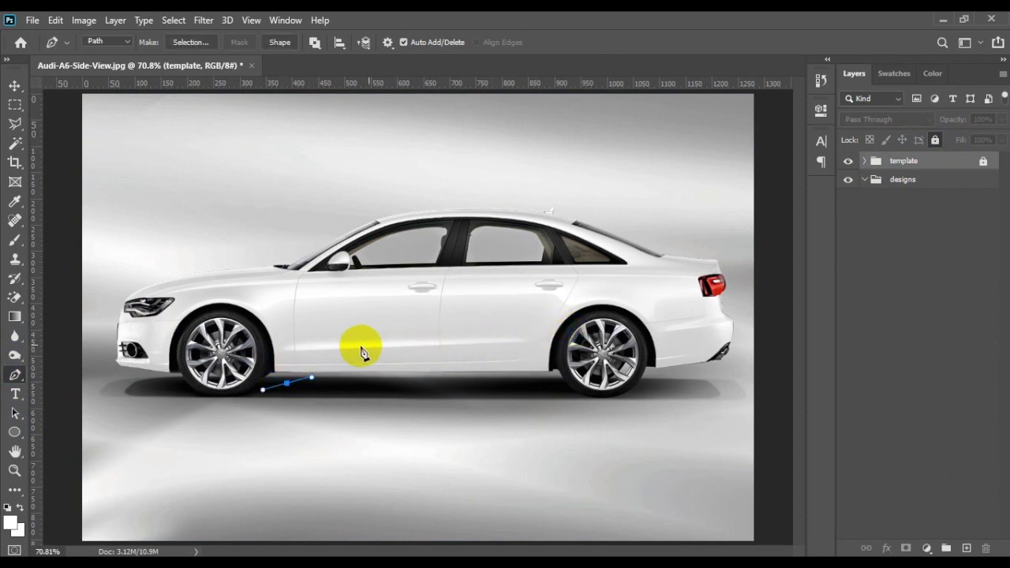
key("ctrl+z")
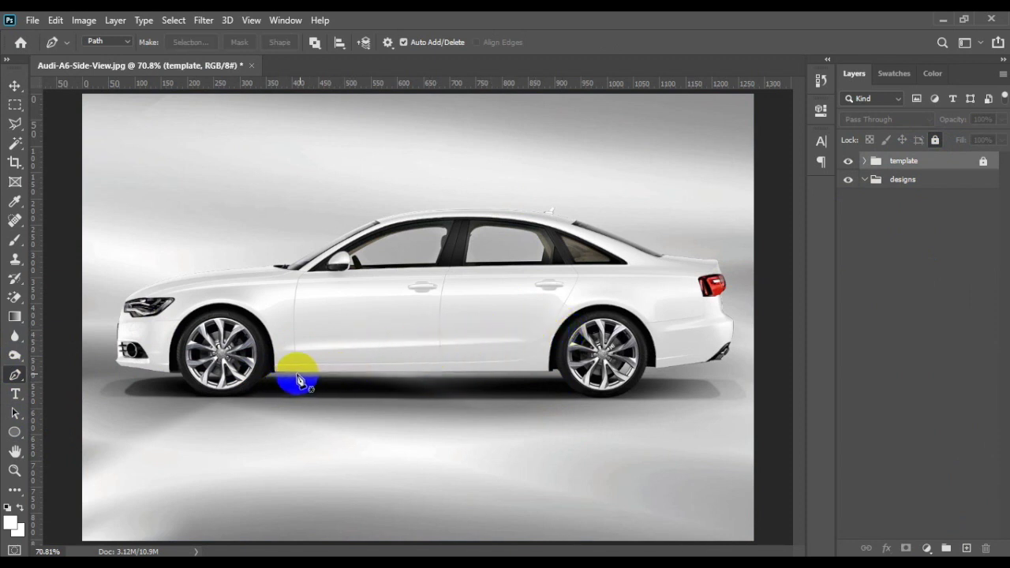
left_click(270, 374)
left_click_drag(329, 349, 332, 350)
left_click_drag(552, 328, 569, 297)
left_click_drag(575, 237, 571, 243)
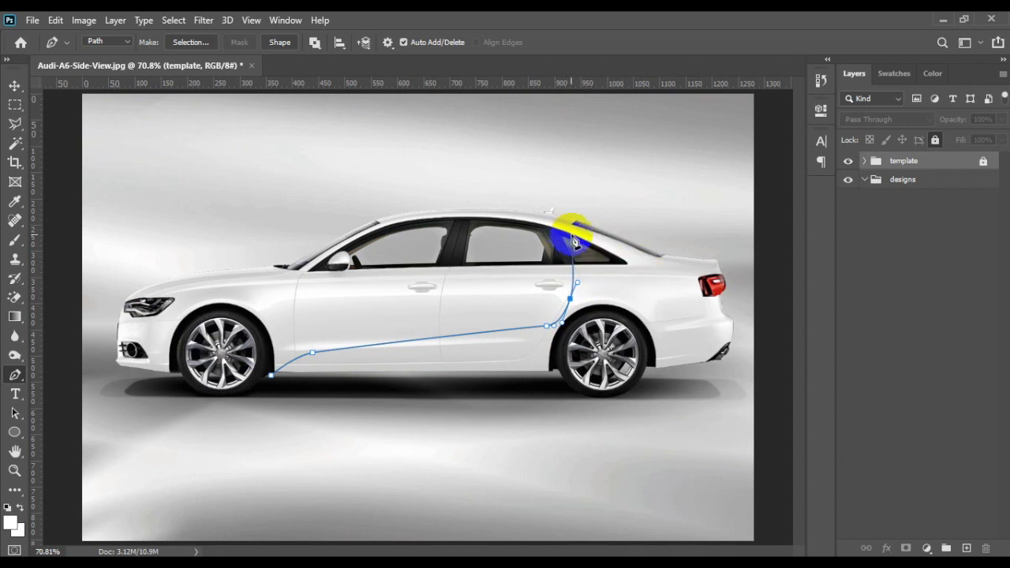
left_click(597, 224)
left_click(732, 217)
left_click(739, 318)
left_click(734, 375)
left_click(698, 394)
left_click(274, 387)
left_click(271, 375)
Step: Convert the rear path to a shape layer, move it into the designs group, and fill it with red
left_click(281, 43)
left_click_drag(922, 164, 915, 203)
double_click(892, 205)
left_click_drag(731, 336, 813, 262)
left_click(955, 261)
left_click(15, 87)
left_click(80, 227)
Step: Draw a closed Pen path for a tapering stripe along the red area's upper edge, from the front wheel to the rear door
left_click(15, 375)
left_click(261, 356)
left_click_drag(310, 342, 330, 338)
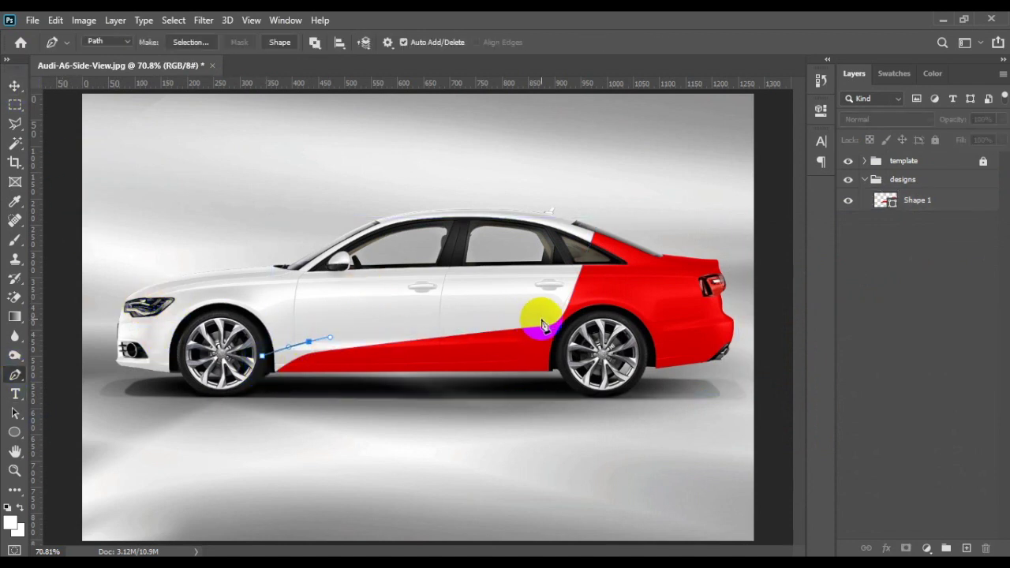
left_click(549, 325)
left_click(421, 346)
left_click(301, 367)
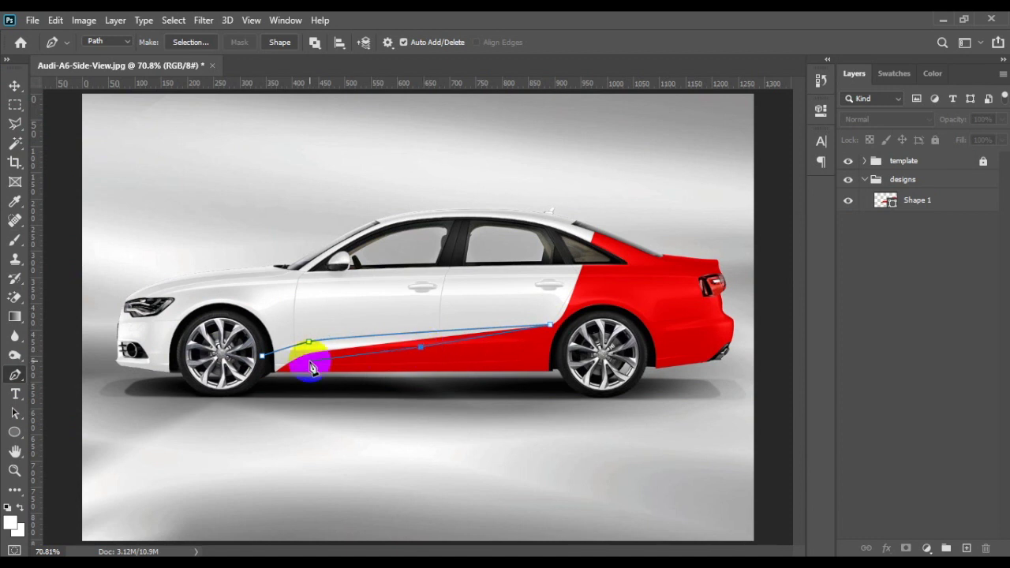
left_click(284, 374)
left_click(271, 374)
left_click(261, 356)
Step: Convert the stripe path to a shape layer below Shape 1 in the designs group and fill it with black
left_click(280, 42)
left_click_drag(909, 164, 916, 262)
left_click_drag(916, 225, 918, 210)
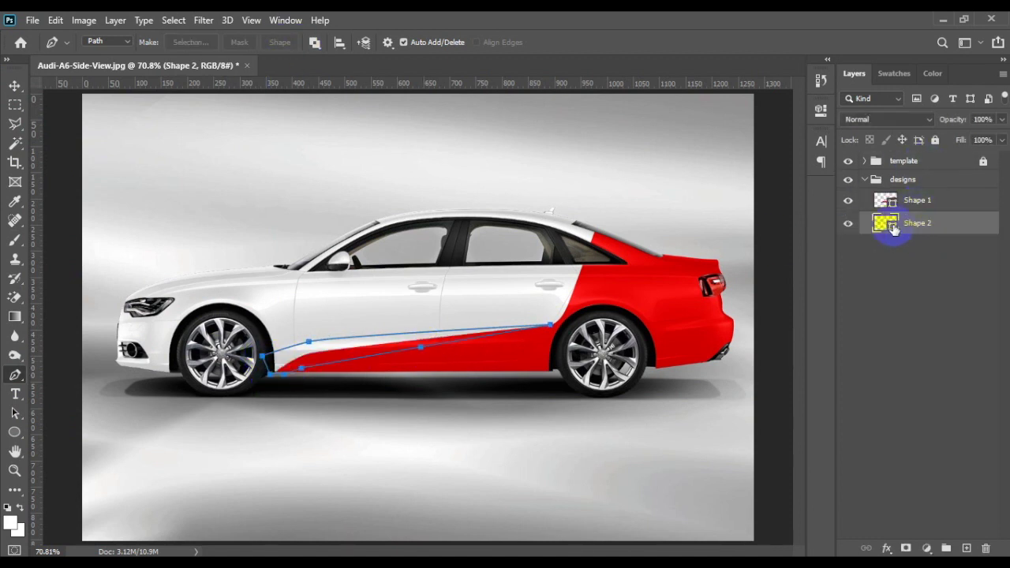
double_click(890, 226)
left_click_drag(647, 426, 590, 474)
left_click(965, 259)
Step: Nudge the anchor point at the black stripe's rear tip down by two steps
left_click(14, 86)
left_click(268, 372)
left_click(273, 366)
left_click(15, 375)
left_click(550, 326, "ctrl")
key("Down")
key("Down")
Step: Add the text "Car wrapping" on the doors above the stripe and move its layer into the designs group
left_click(15, 394)
left_click(346, 308)
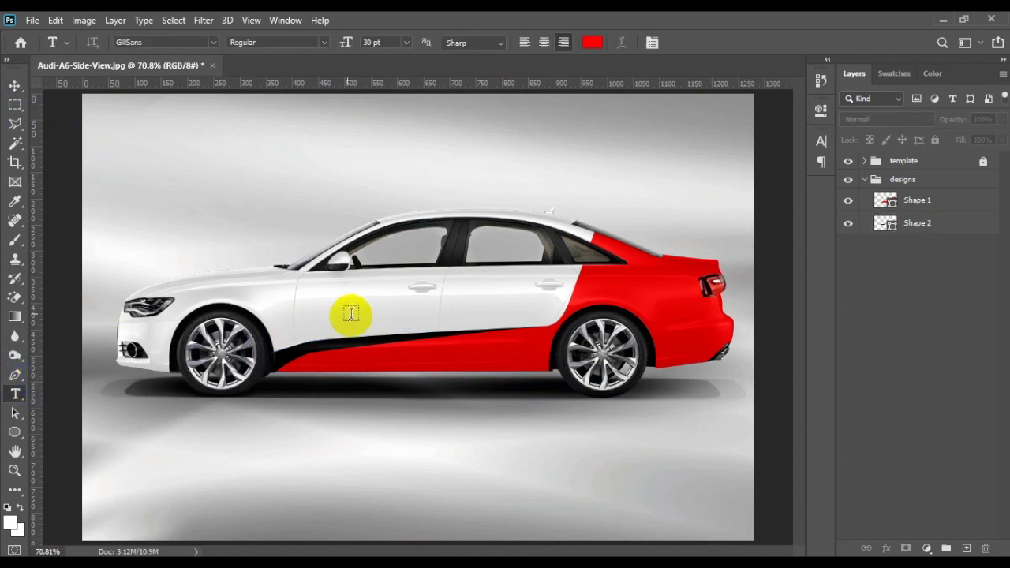
type("CAR WRAPPING")
left_click(707, 42)
left_click(15, 86)
left_click_drag(284, 313, 370, 316)
left_click_drag(914, 163, 868, 215)
Step: Change the text's font to Axis, then enlarge and tilt it to follow the stripe across both doors
left_click(821, 141)
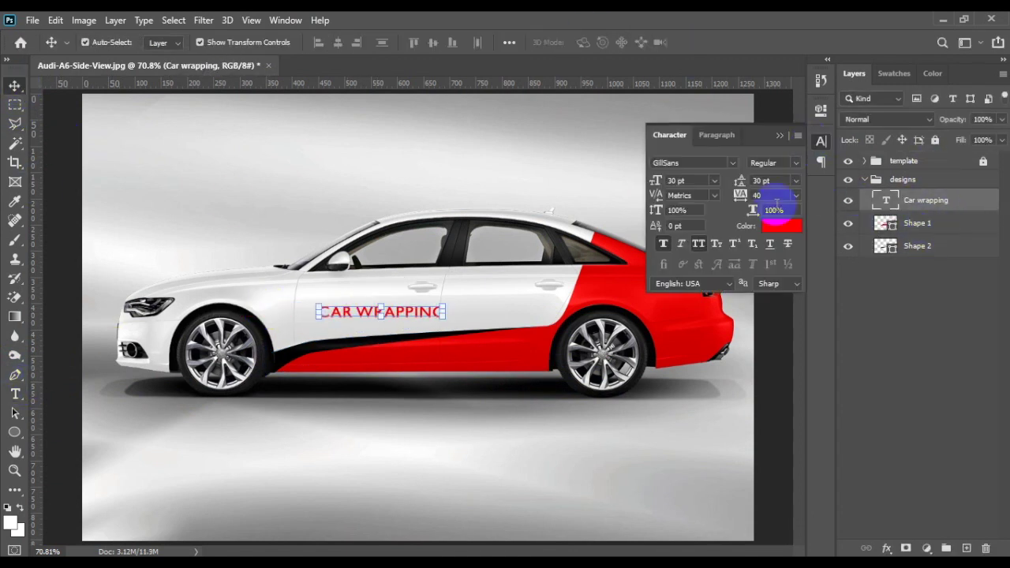
left_click(733, 163)
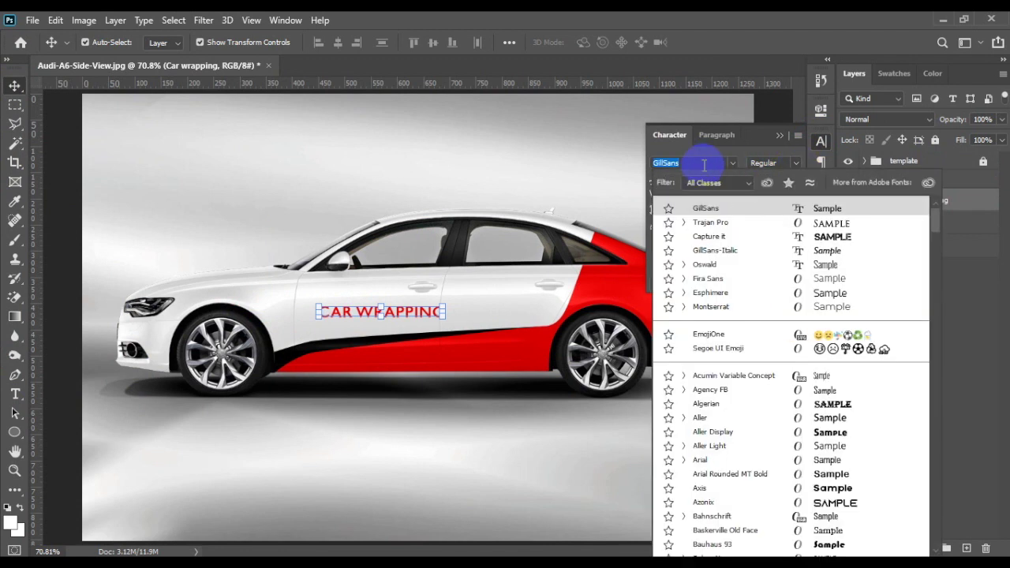
type("Axis")
left_click(687, 207)
left_click_drag(451, 339, 478, 315)
left_click(737, 42)
left_click(779, 135)
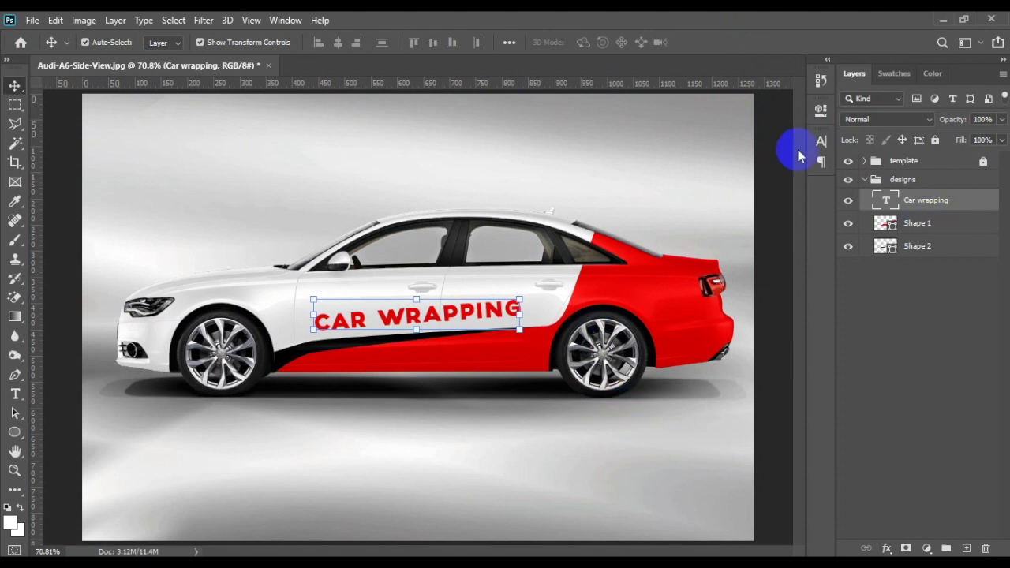
Step: Change the colour of the "Car wrapping" text to black and deselect its layer
left_click(821, 141)
left_click(782, 226)
left_click_drag(670, 347, 623, 453)
left_click(941, 264)
left_click(475, 252)
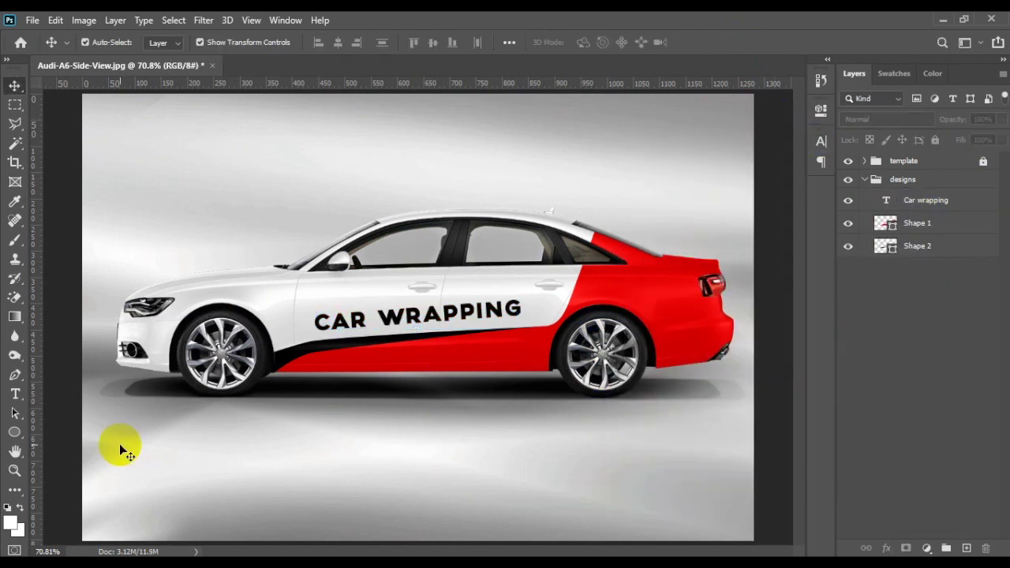
Step: Draw a closed, curved Pen path covering the upper part of the hood from above the headlight towards the windshield
left_click(15, 375)
left_click(120, 300)
left_click_drag(202, 282, 230, 279)
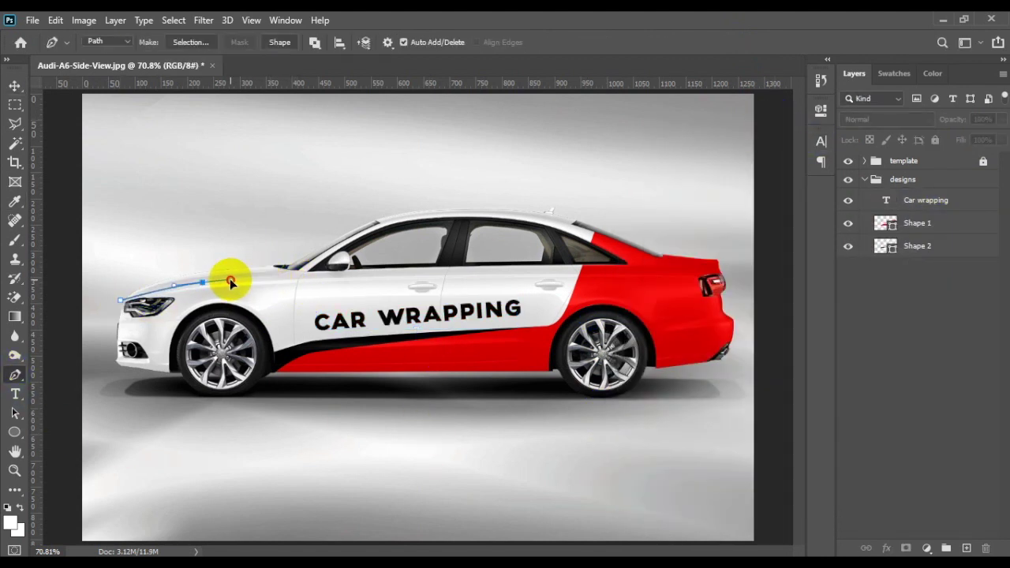
left_click(114, 305)
left_click(120, 300)
Step: Convert the hood path to a shape layer between Shape 1 and Shape 2 and fill it with red
left_click(280, 42)
left_click_drag(913, 163, 915, 253)
double_click(885, 246)
left_click(536, 351)
left_click(956, 260)
key("v")
left_click(74, 169)
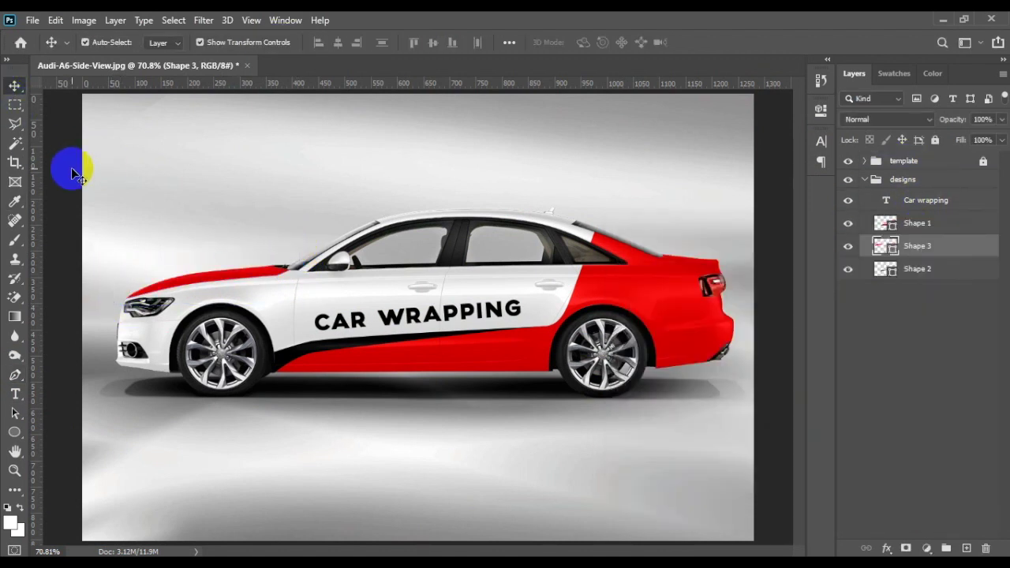
Step: Draw a rectangle shape about 1213 by 419 px over the whole car and move it to the bottom of the designs group
key("u")
left_click_drag(105, 187, 742, 407)
left_click_drag(925, 160, 892, 300)
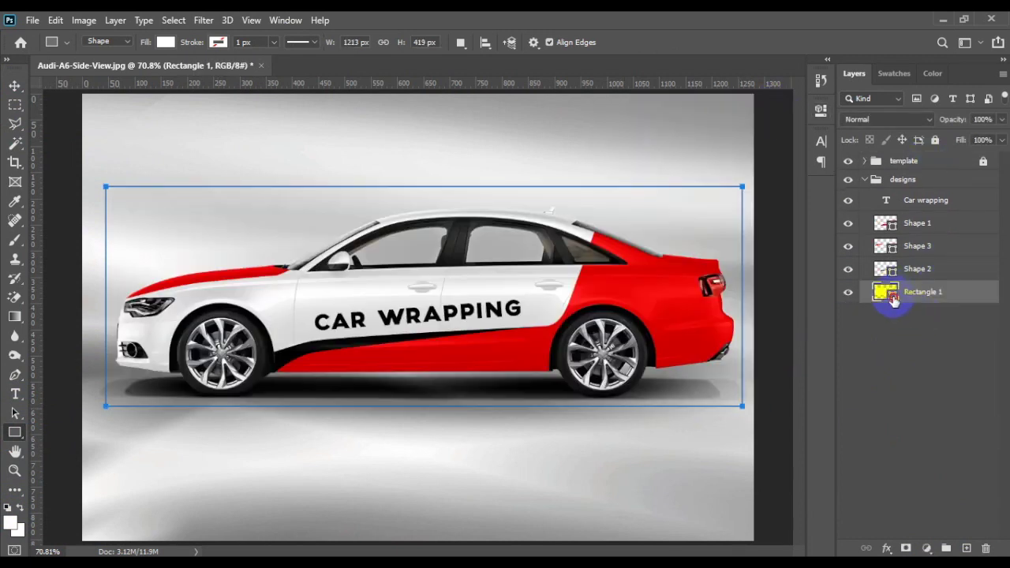
Step: Fill the rectangle behind the designs with bright yellow as the car's base colour
double_click(886, 290)
left_click_drag(623, 426, 619, 314)
left_click_drag(656, 359, 829, 251)
left_click_drag(822, 314, 822, 421)
left_click(939, 263)
Step: Open the yellow rectangle layer's name for editing
key("v")
double_click(925, 291)
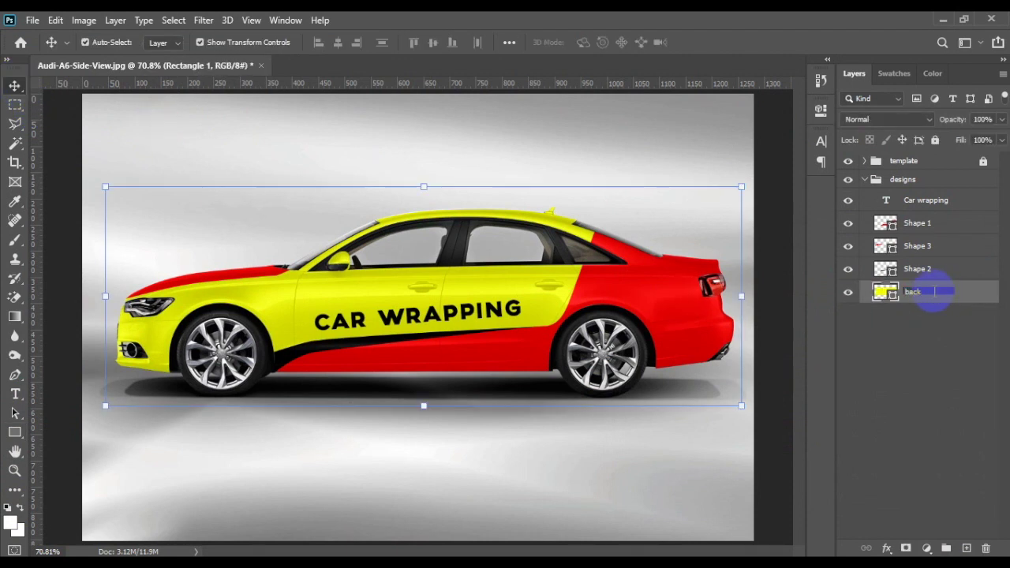